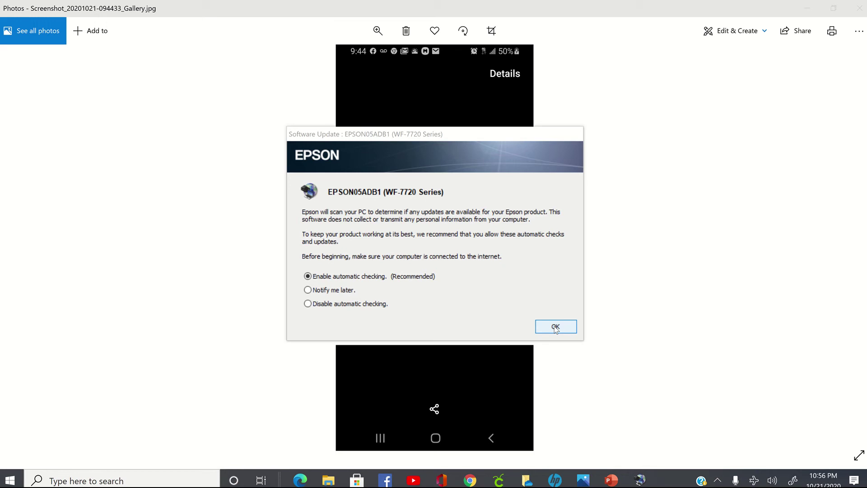
Enable automatic update checking for the Epson WF-7720 Series printer and bring up Epson Software Updater.
{"action": "left_click", "coordinate": [354, 289]}
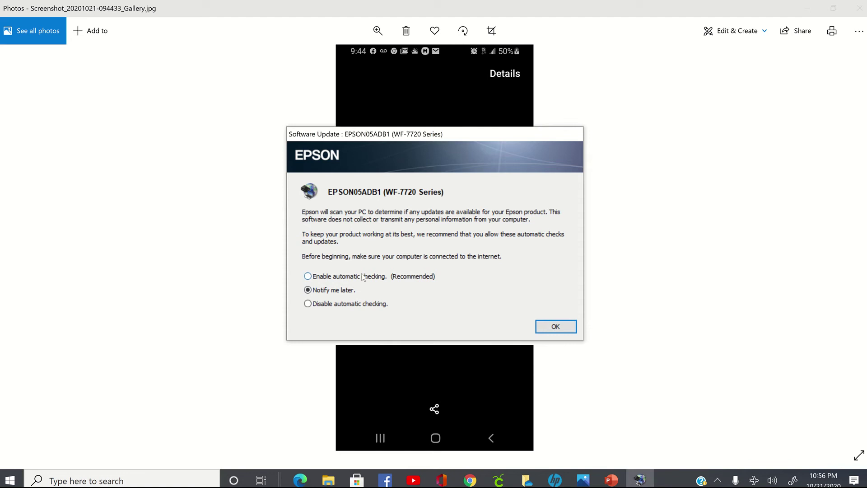
{"action": "left_click", "coordinate": [362, 276]}
{"action": "left_click", "coordinate": [556, 326]}
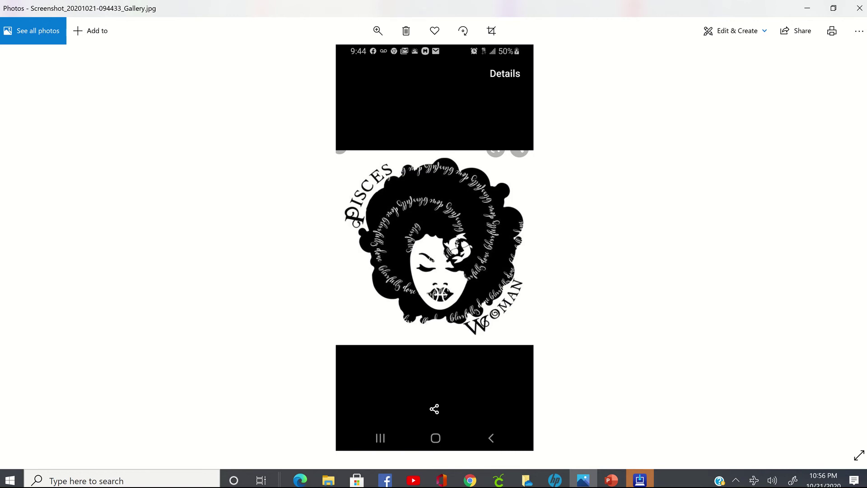
{"action": "left_click", "coordinate": [640, 480]}
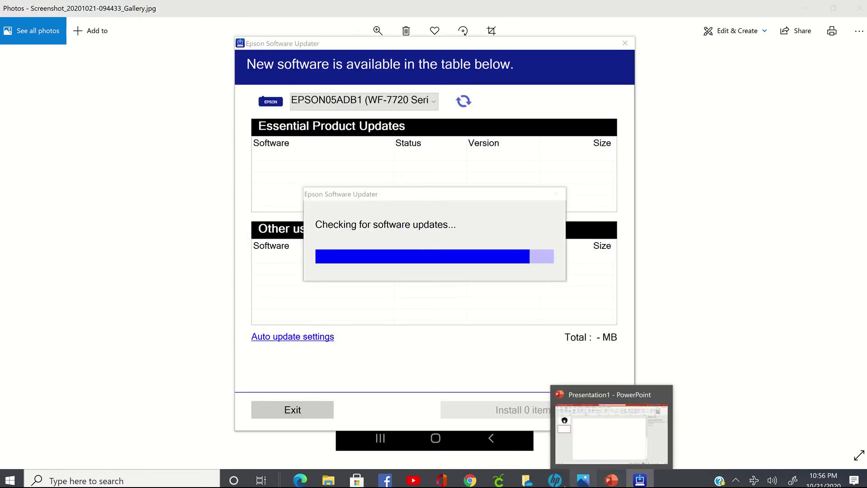
Switch to Cricut Design Space and hide the visible Hot Melanin Cocoa weld layer on the canvas.
{"action": "mouse_move", "coordinate": [499, 479]}
{"action": "left_click", "coordinate": [515, 431]}
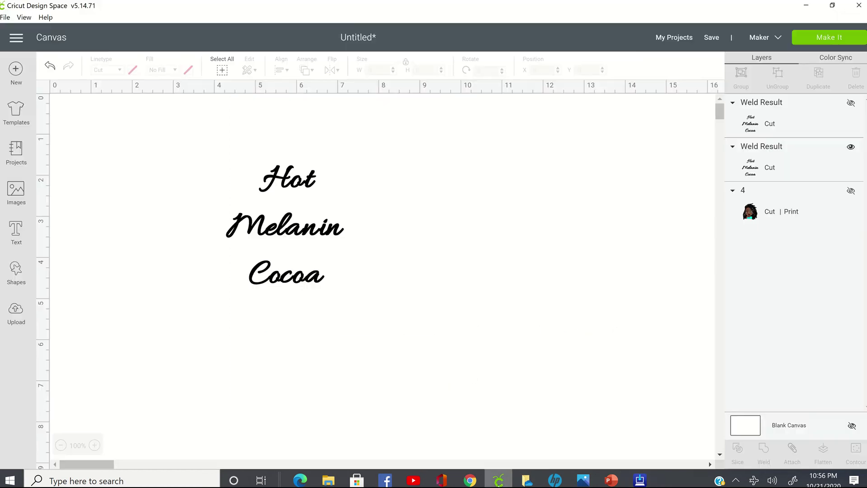
{"action": "left_click_drag", "start_coordinate": [230, 139], "coordinate": [252, 190]}
{"action": "left_click", "coordinate": [213, 143]}
{"action": "left_click_drag", "start_coordinate": [405, 355], "coordinate": [425, 368]}
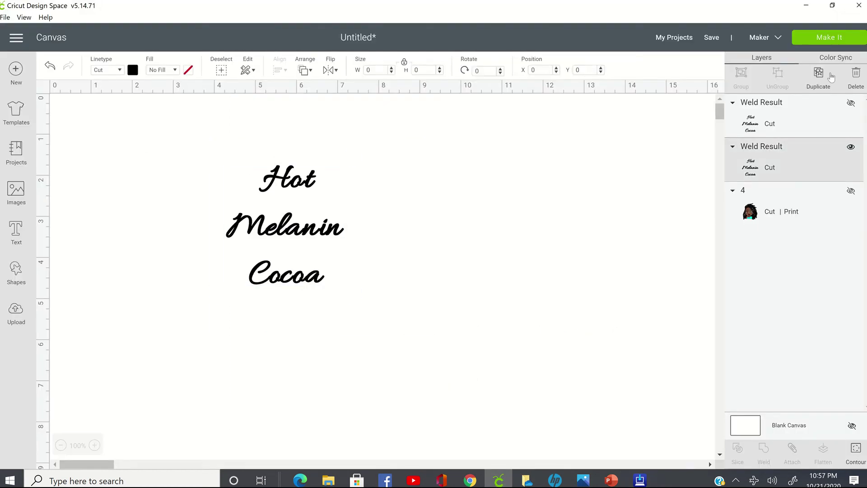
{"action": "left_click", "coordinate": [851, 147]}
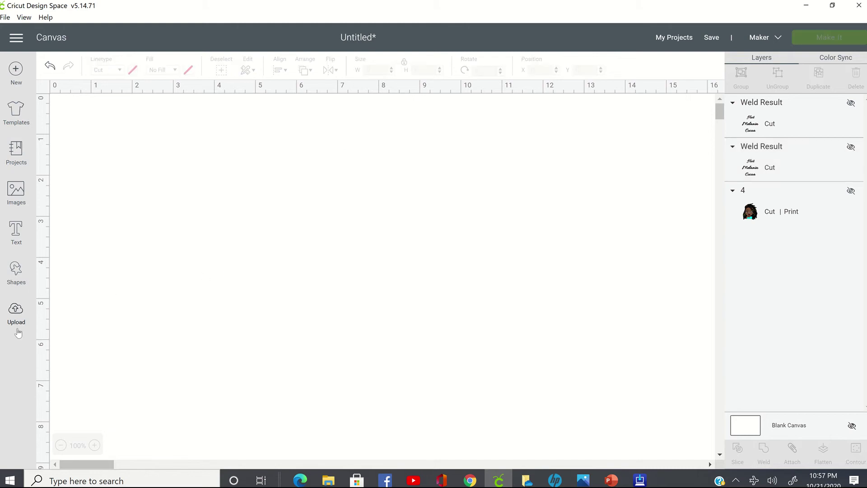
Start an image upload and search the drawigs folder for "pisces".
{"action": "left_click", "coordinate": [20, 322]}
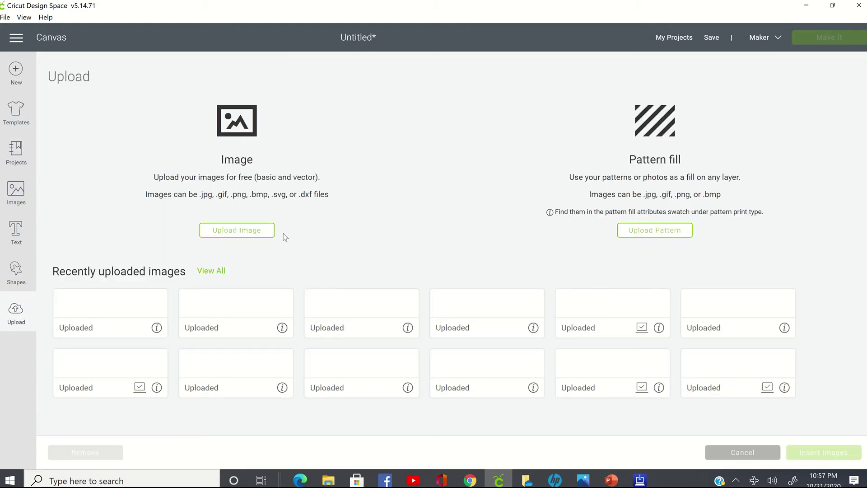
{"action": "left_click", "coordinate": [255, 231]}
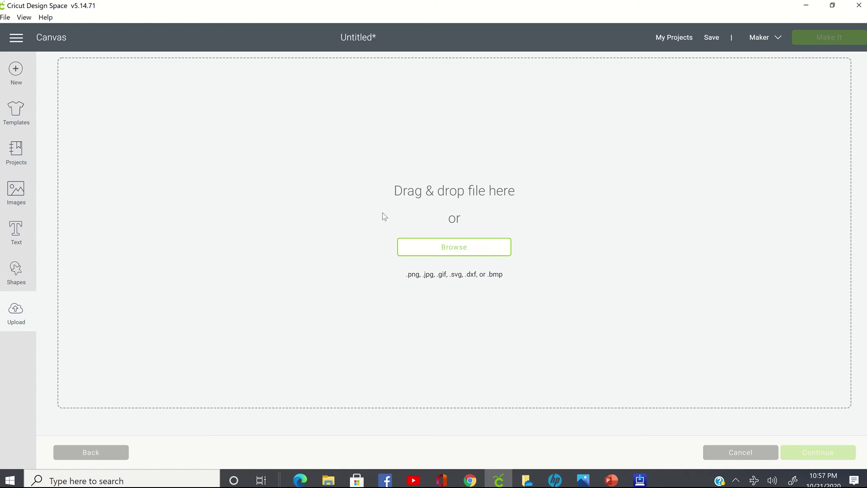
{"action": "left_click", "coordinate": [429, 250]}
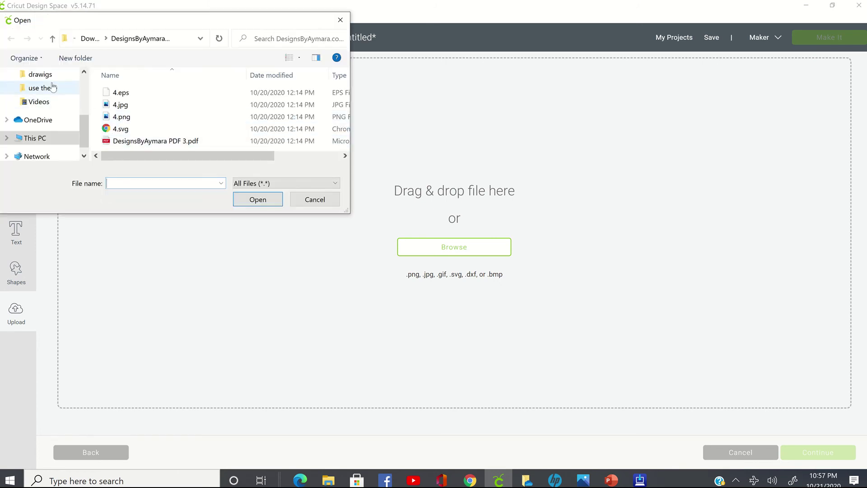
{"action": "left_click", "coordinate": [53, 79]}
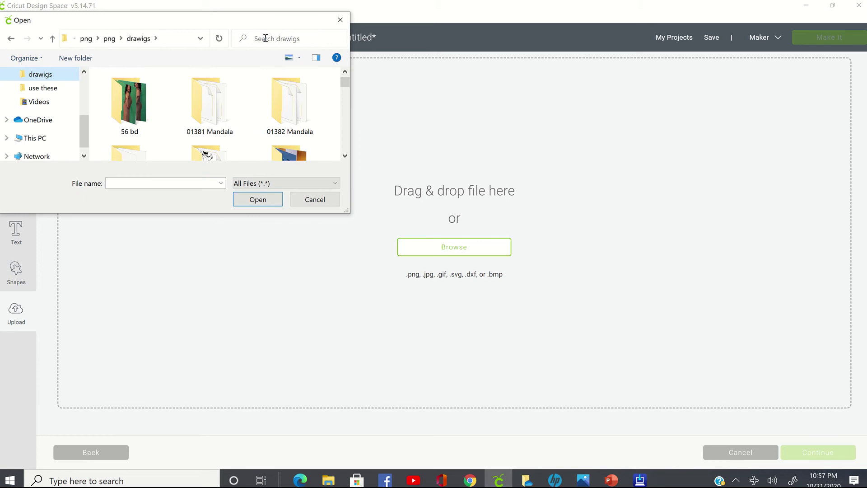
{"action": "left_click", "coordinate": [315, 39]}
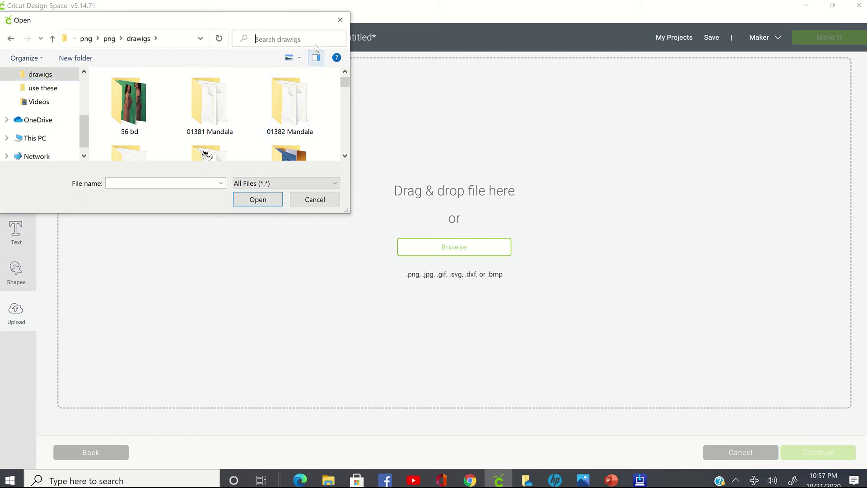
{"action": "type", "text": "pisces"}
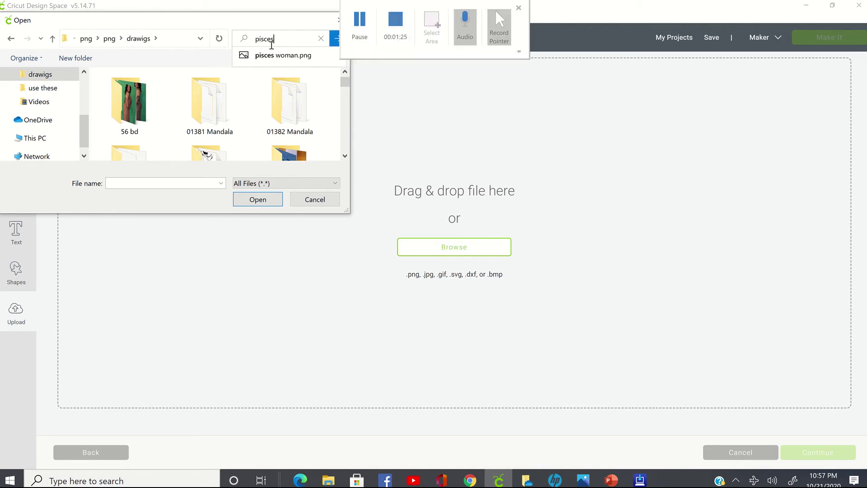
{"action": "left_click", "coordinate": [337, 40]}
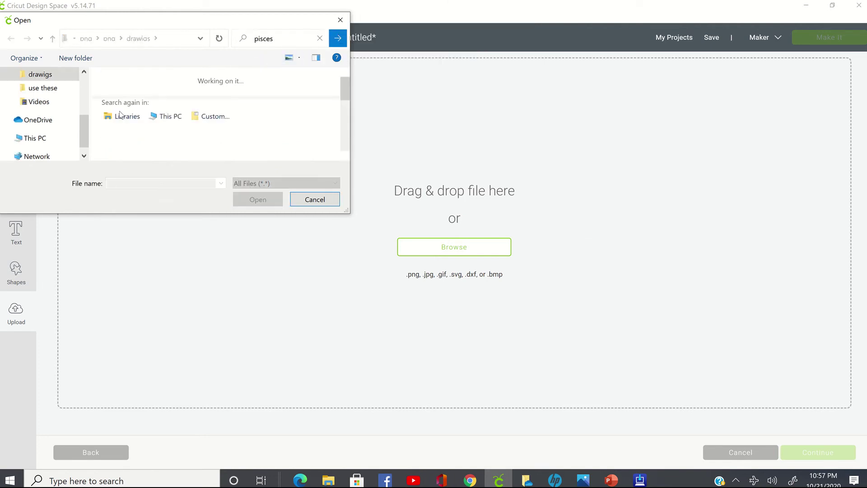
Load the Pisces Woman picture and continue with its image type set to Complex.
{"action": "left_click", "coordinate": [129, 98]}
{"action": "left_click", "coordinate": [255, 202]}
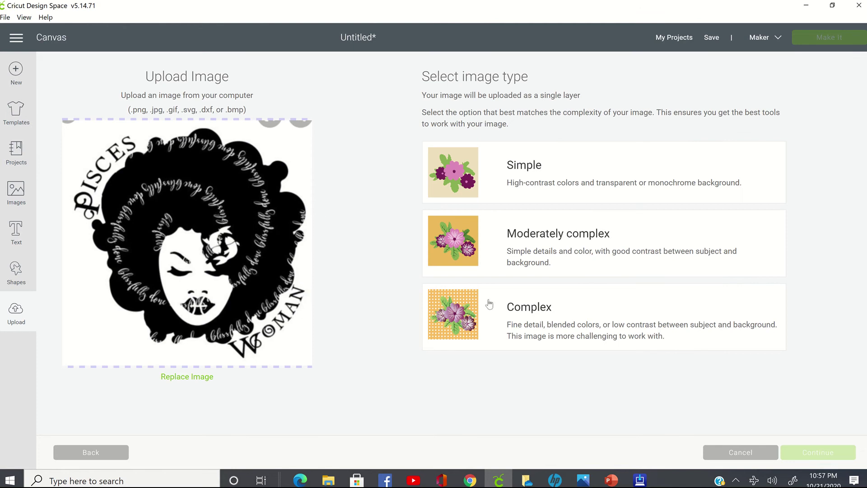
{"action": "left_click", "coordinate": [474, 314]}
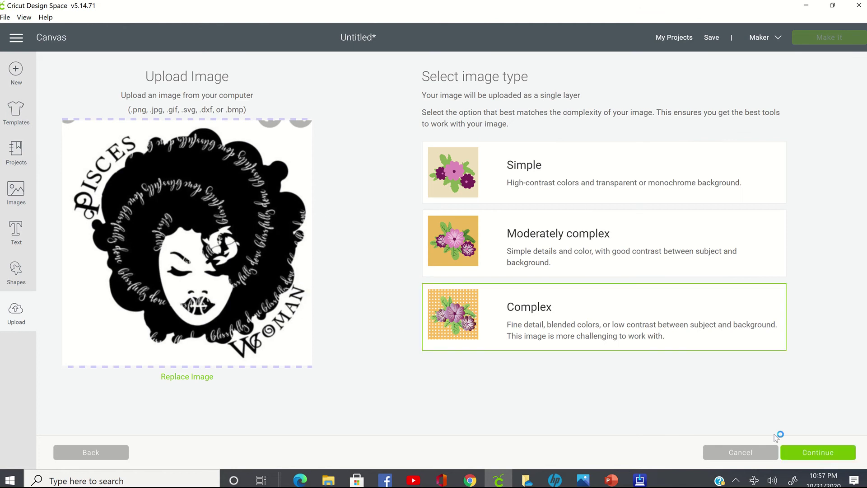
{"action": "left_click", "coordinate": [815, 457]}
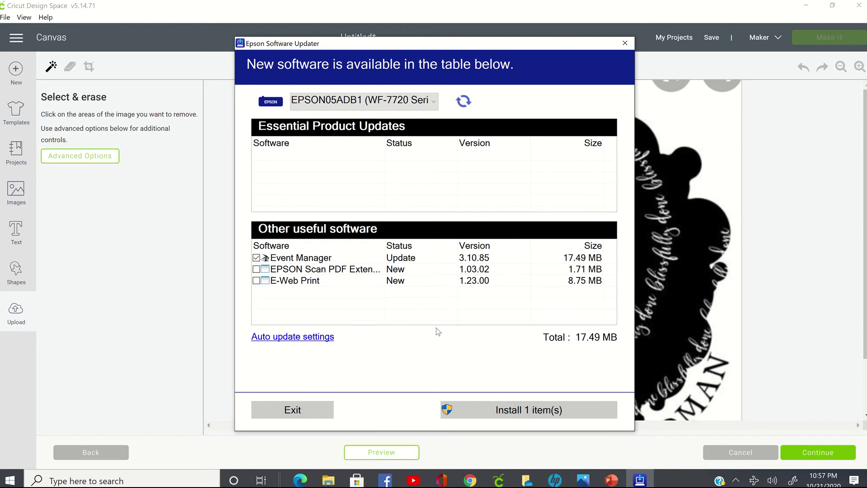
Exit Epson Software Updater without installing and choose Notify me later for the WF-7720 Series(Network) update check.
{"action": "left_click", "coordinate": [269, 414]}
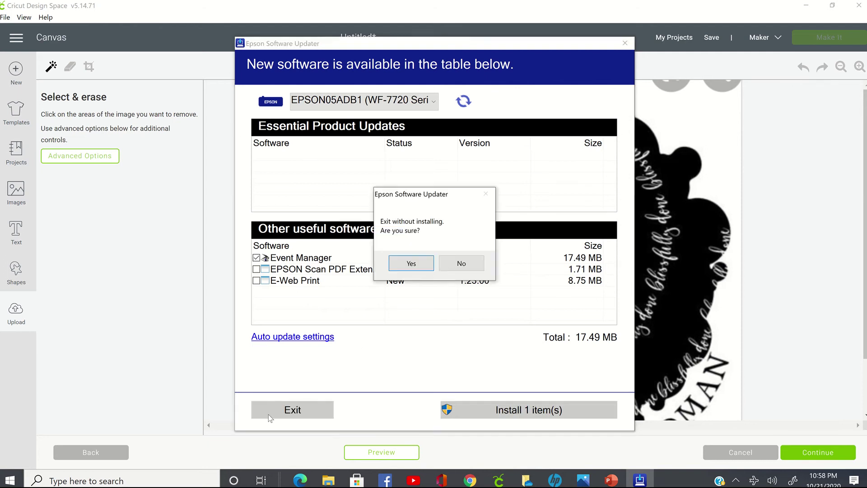
{"action": "left_click", "coordinate": [431, 264]}
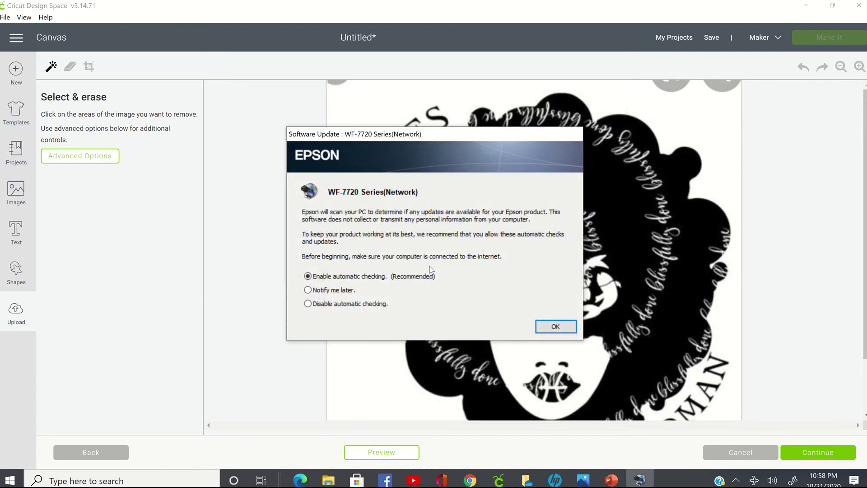
{"action": "left_click", "coordinate": [350, 290]}
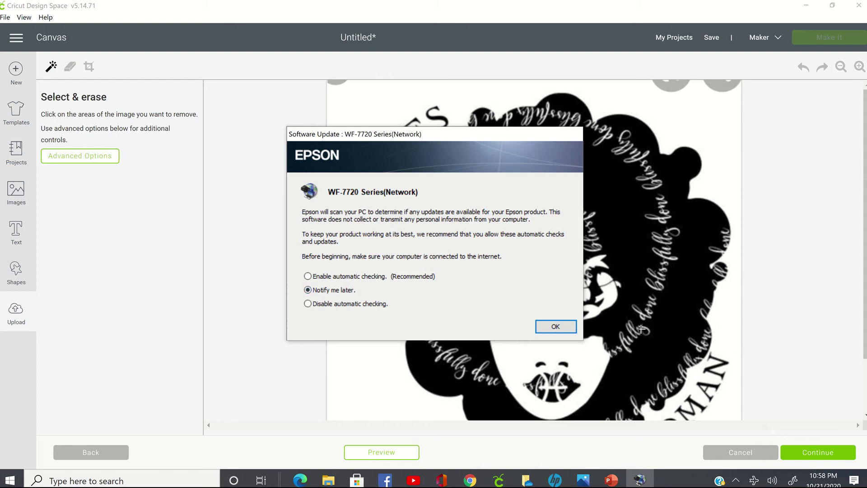
{"action": "left_click", "coordinate": [556, 326]}
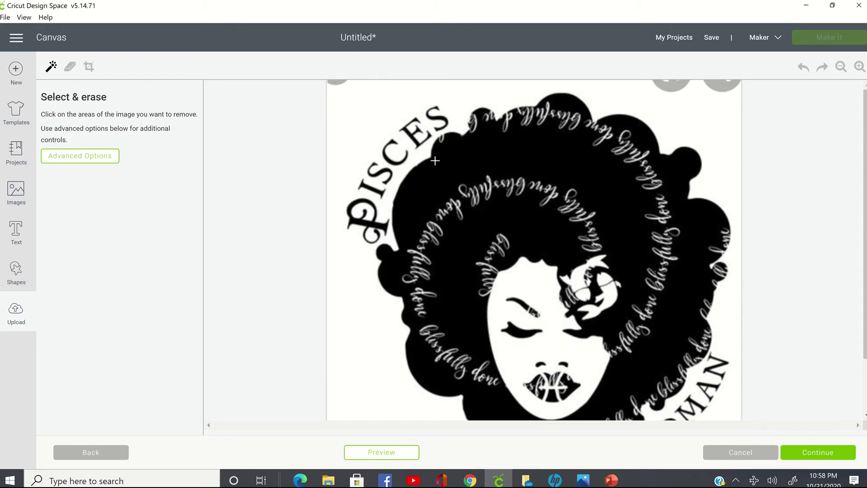
Remove the white background around the Pisces Woman head and lettering with Select & erase.
{"action": "left_click", "coordinate": [354, 107]}
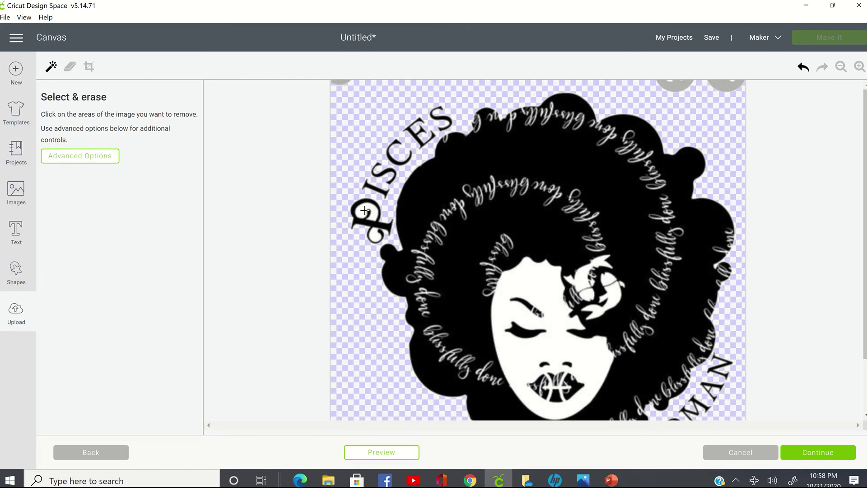
{"action": "scroll", "coordinate": [556, 275], "scroll_direction": "down", "scroll_amount": 2}
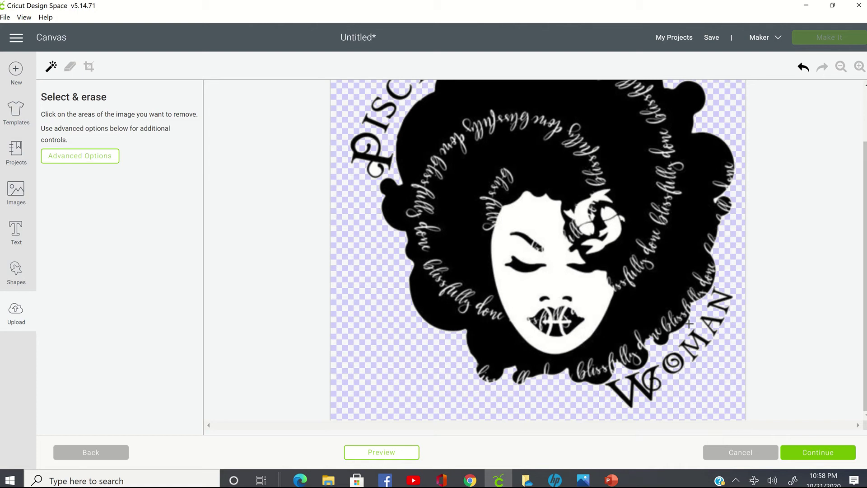
{"action": "scroll", "coordinate": [680, 290], "scroll_direction": "up", "scroll_amount": 2}
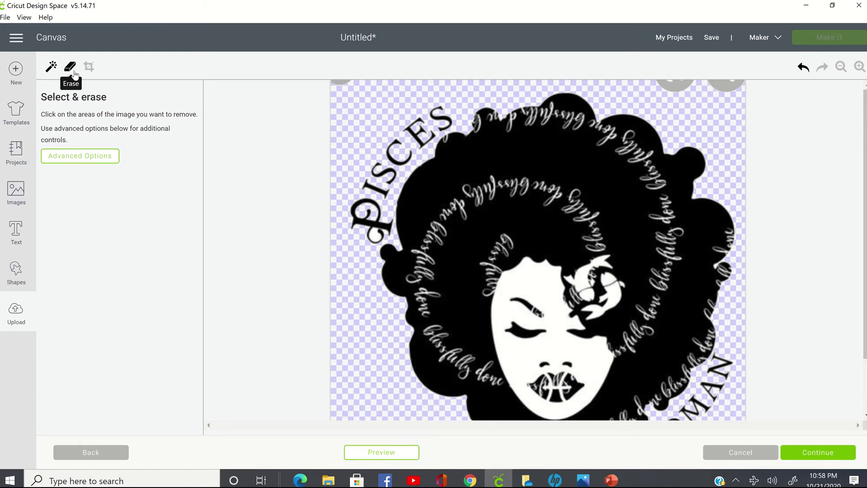
Enlarge the eraser and erase the grey button remnants along the upper edge of the image.
{"action": "left_click", "coordinate": [74, 71]}
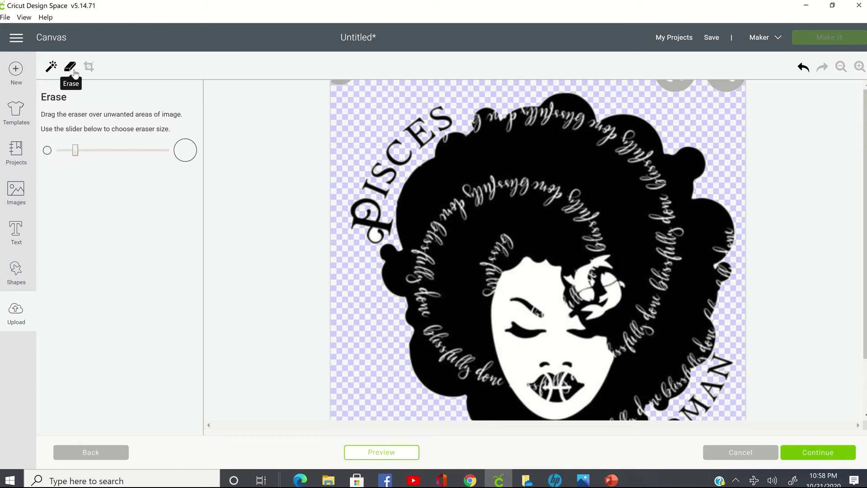
{"action": "left_click", "coordinate": [89, 151]}
{"action": "left_click", "coordinate": [126, 151]}
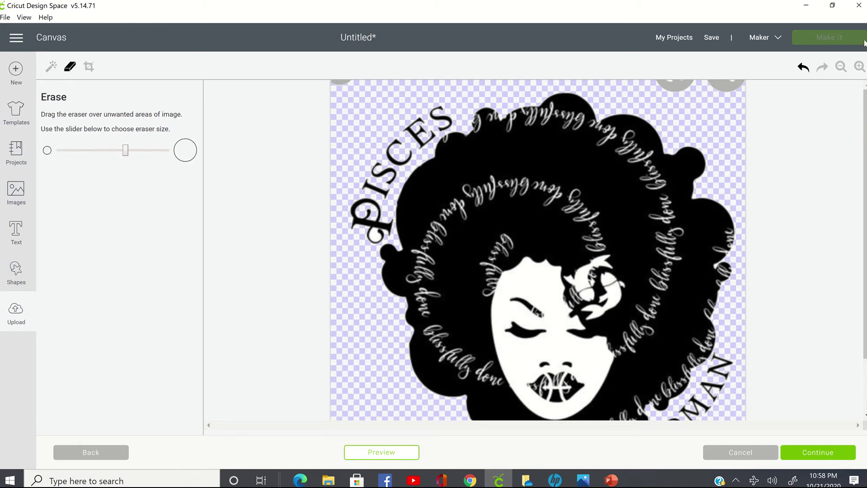
{"action": "left_click", "coordinate": [684, 96]}
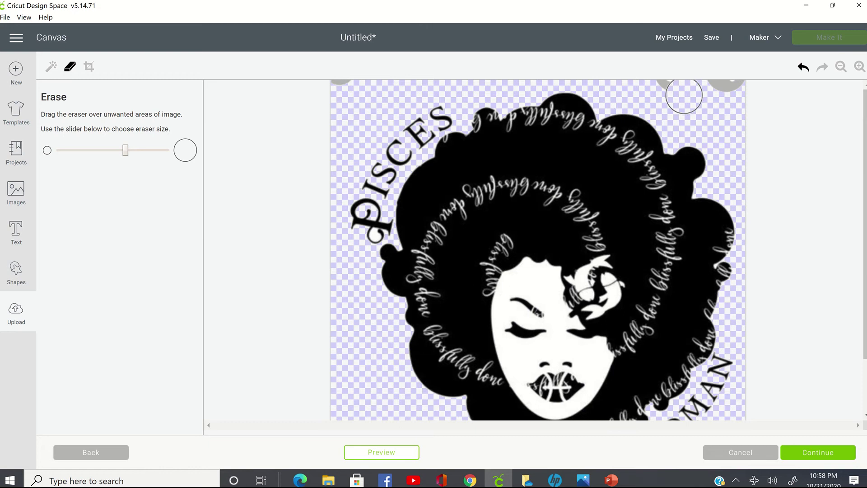
{"action": "left_click_drag", "start_coordinate": [684, 96], "coordinate": [673, 92]}
{"action": "mouse_move", "coordinate": [729, 88]}
{"action": "left_mouse_down"}
{"action": "mouse_move", "coordinate": [714, 85]}
{"action": "mouse_move", "coordinate": [739, 83]}
{"action": "left_mouse_up"}
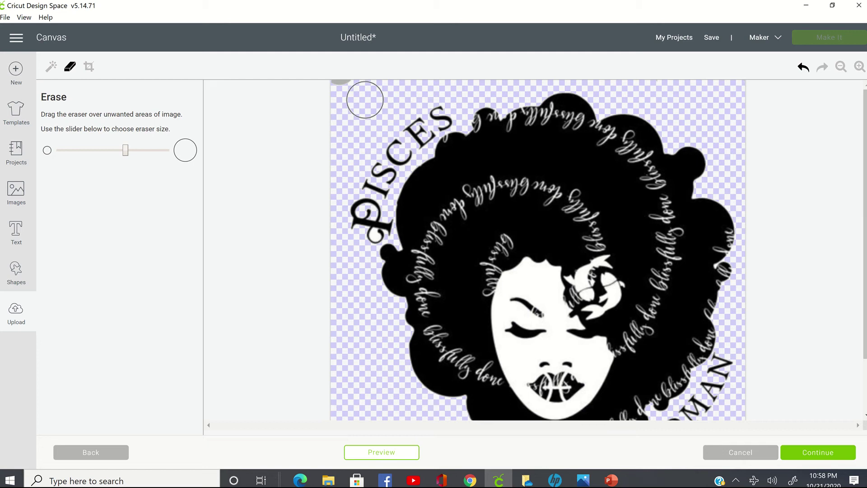
{"action": "left_click_drag", "start_coordinate": [365, 100], "coordinate": [343, 90]}
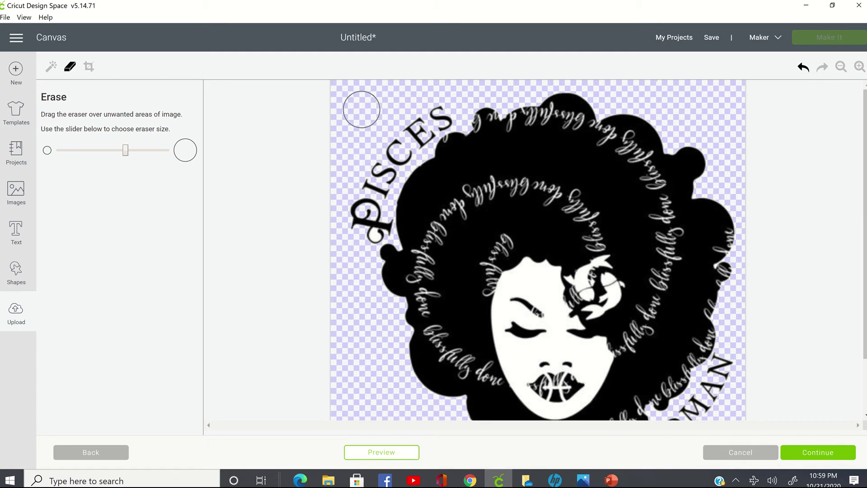
Return to Select & erase and preview the cut silhouette, checking the whole image for leftover marks.
{"action": "left_click", "coordinate": [52, 71]}
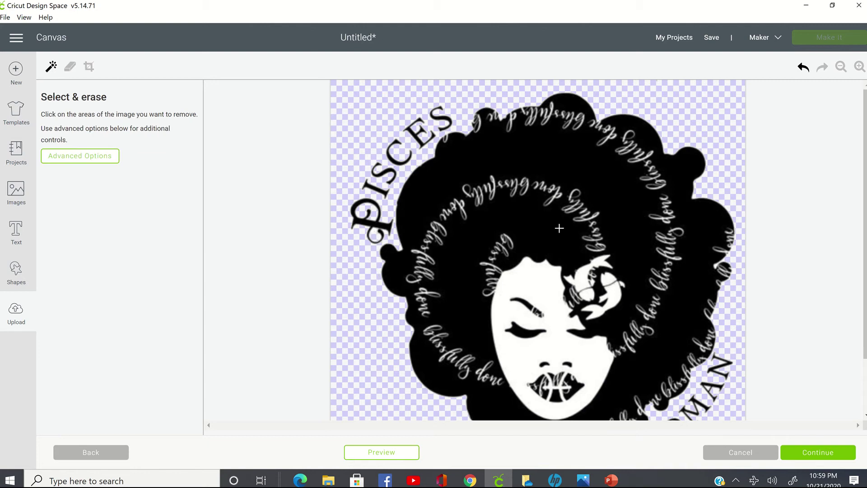
{"action": "scroll", "coordinate": [560, 228], "scroll_direction": "down", "scroll_amount": 2}
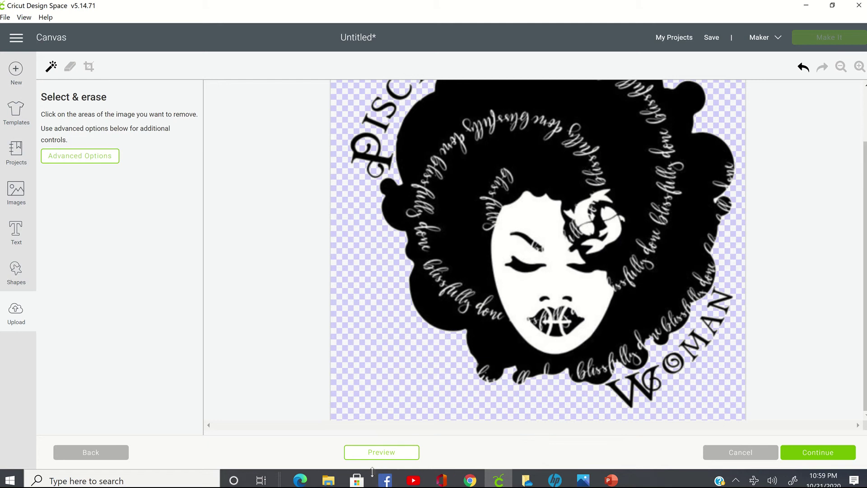
{"action": "left_click", "coordinate": [390, 452]}
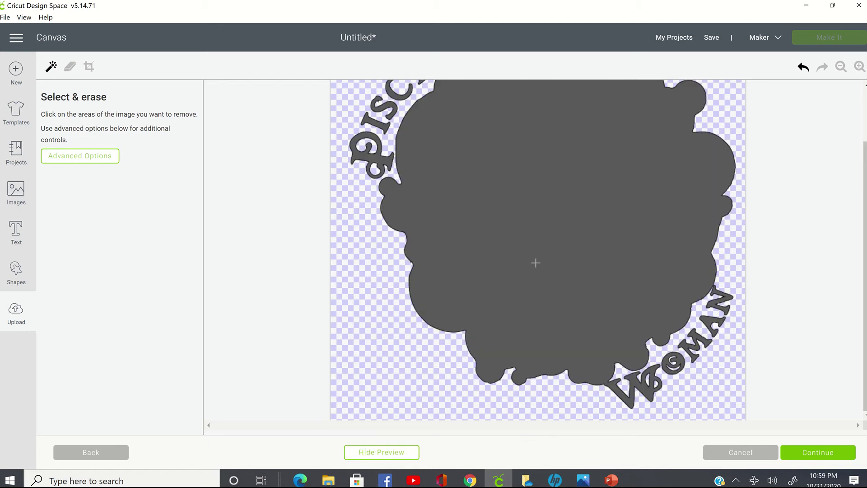
{"action": "scroll", "coordinate": [536, 263], "scroll_direction": "up", "scroll_amount": 2}
{"action": "scroll", "coordinate": [533, 256], "scroll_direction": "down", "scroll_amount": 2}
{"action": "scroll", "coordinate": [465, 344], "scroll_direction": "up", "scroll_amount": 2}
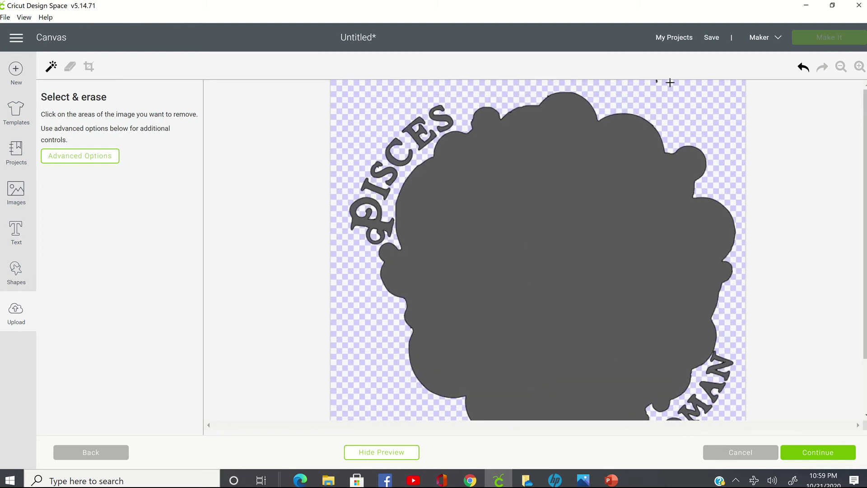
{"action": "left_click", "coordinate": [375, 454]}
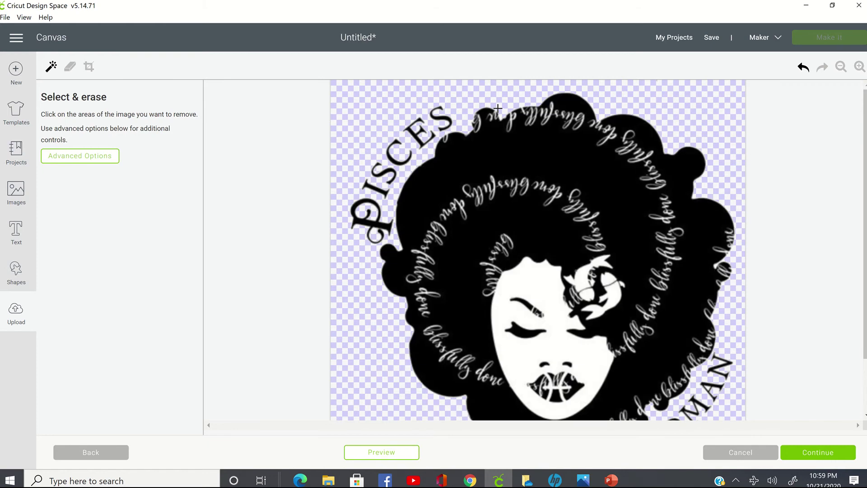
Erase the leftover specks near the image's upper edge and preview the cut silhouette again.
{"action": "left_click", "coordinate": [69, 67]}
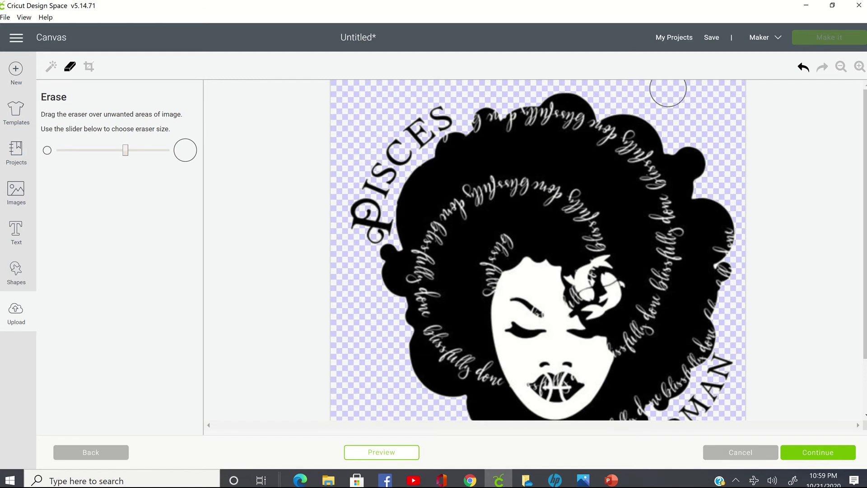
{"action": "left_click", "coordinate": [416, 453]}
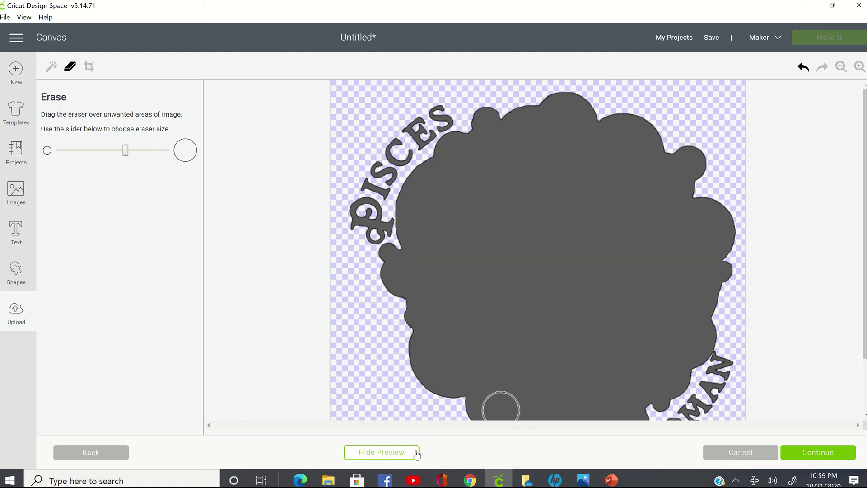
Check the lower part of the cut silhouette and continue with the cleaned Pisces Woman image.
{"action": "scroll", "coordinate": [610, 203], "scroll_direction": "down", "scroll_amount": 2}
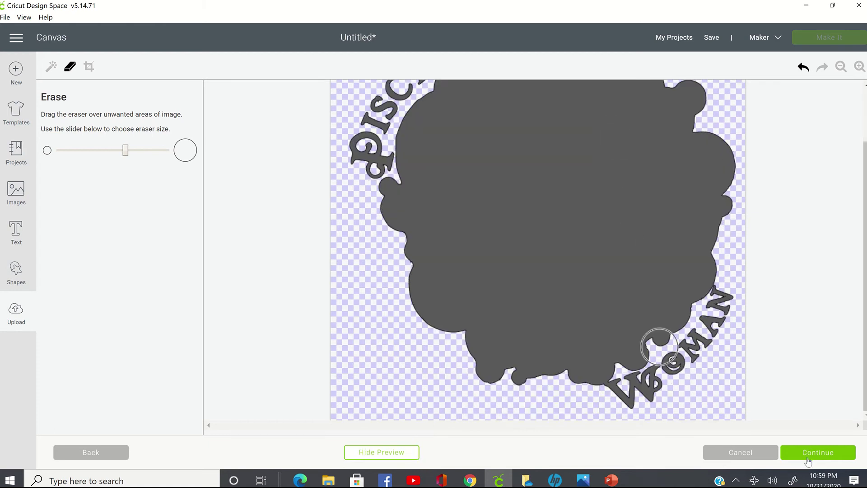
{"action": "left_click", "coordinate": [820, 451]}
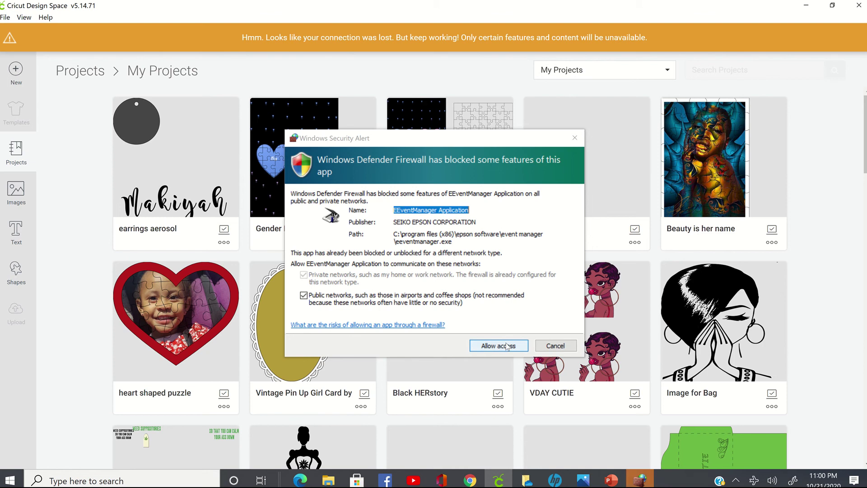
Allow EEventManager Application access through Windows Defender Firewall on public networks.
{"action": "left_click", "coordinate": [507, 346]}
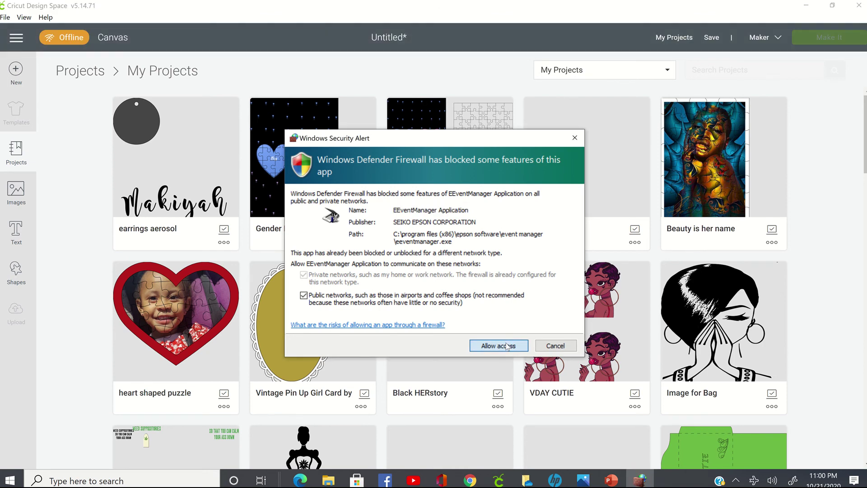
{"action": "left_click", "coordinate": [507, 346]}
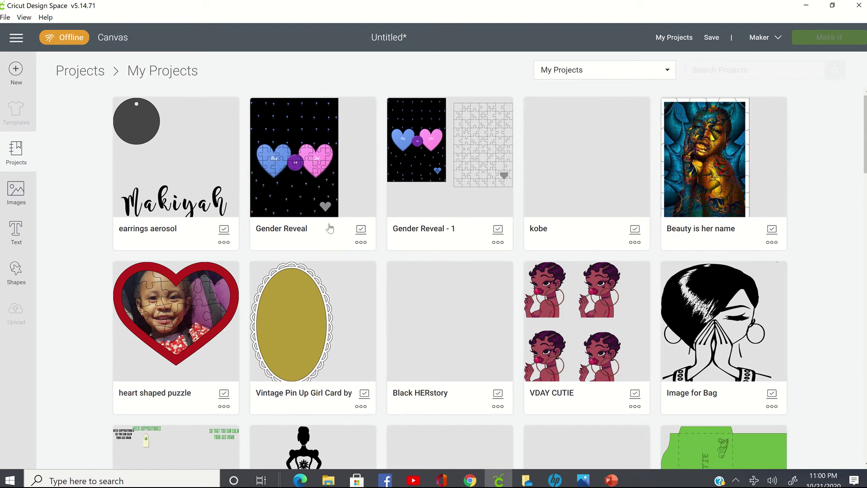
Connect the computer to the ATTSbehMS2 Wi-Fi network.
{"action": "left_click", "coordinate": [754, 479]}
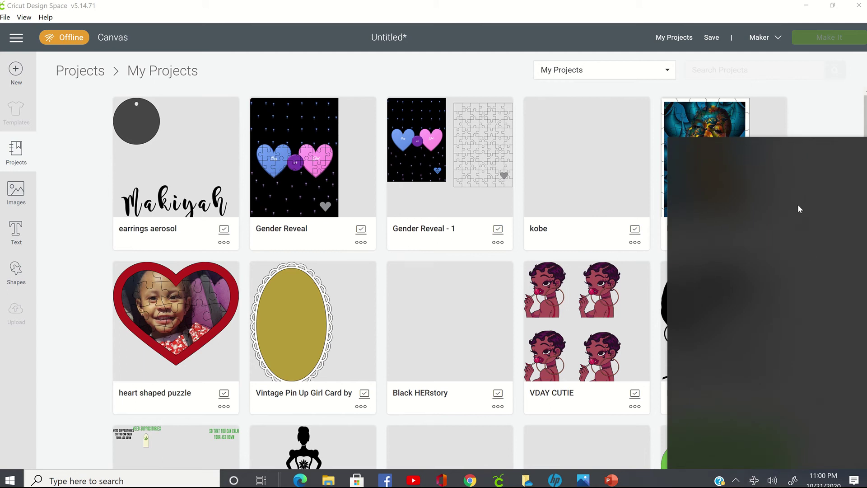
{"action": "left_click", "coordinate": [787, 167]}
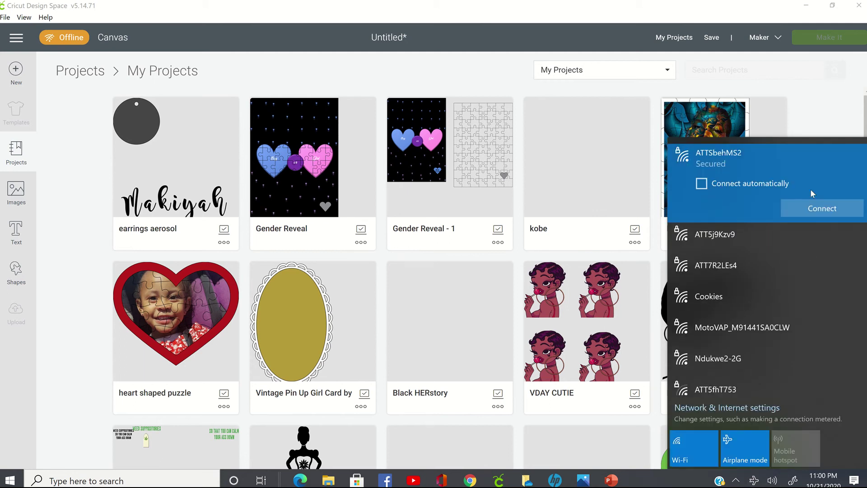
{"action": "left_click", "coordinate": [818, 208]}
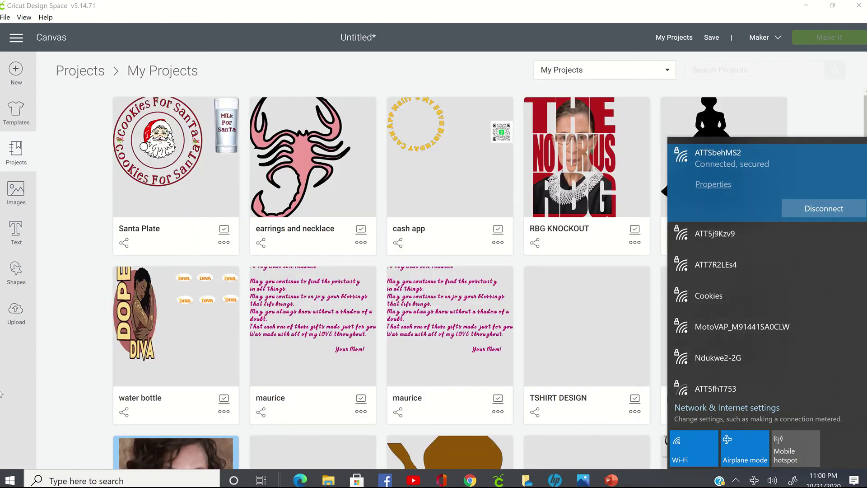
Start a new image upload in Design Space and browse the computer for the image file.
{"action": "left_click", "coordinate": [22, 320]}
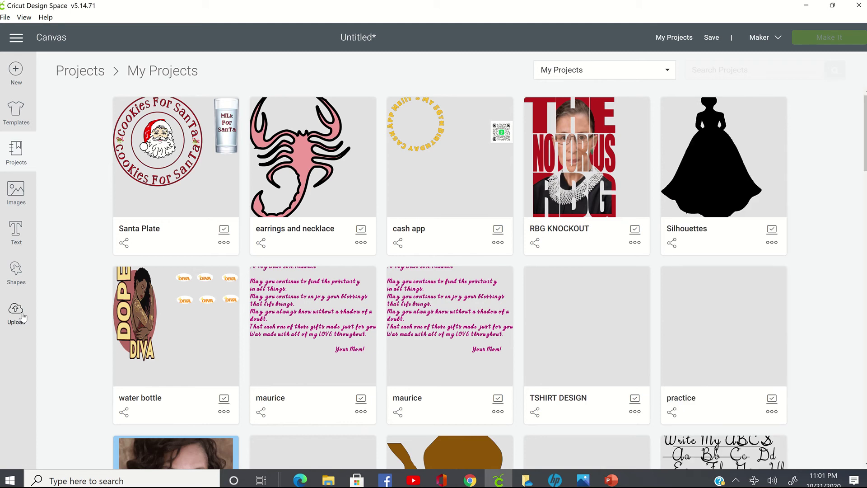
{"action": "left_click", "coordinate": [24, 317]}
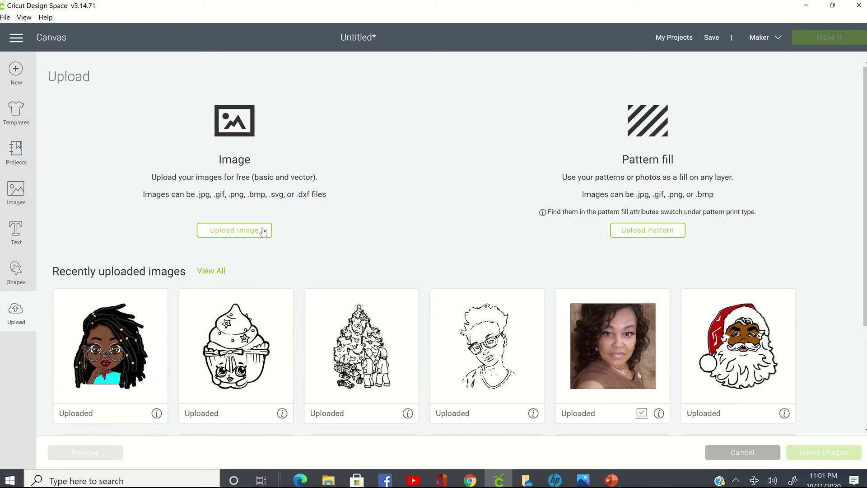
{"action": "left_click", "coordinate": [264, 231]}
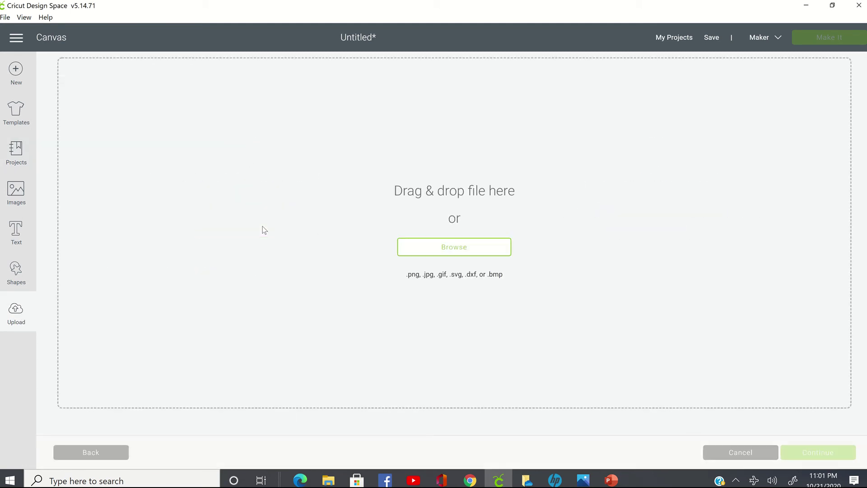
{"action": "left_click", "coordinate": [501, 252]}
{"action": "left_click", "coordinate": [449, 246]}
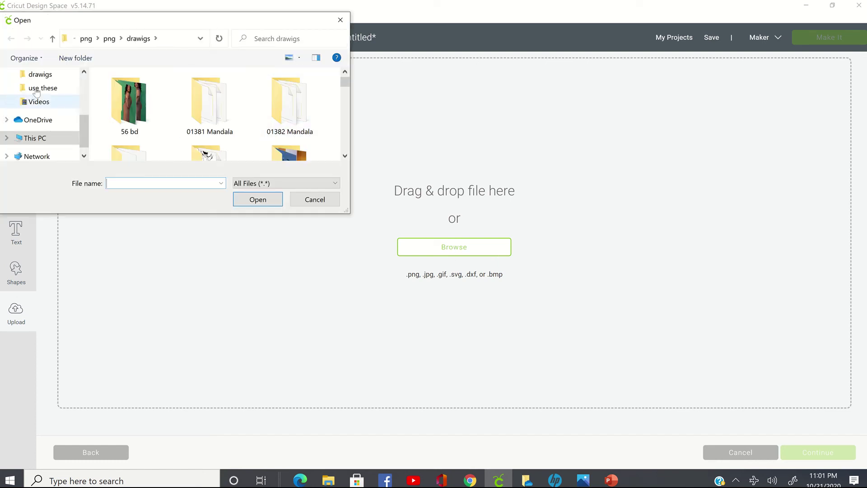
Search the drawigs folder for "pisces" and open the Pisces Woman image.
{"action": "left_click", "coordinate": [49, 75]}
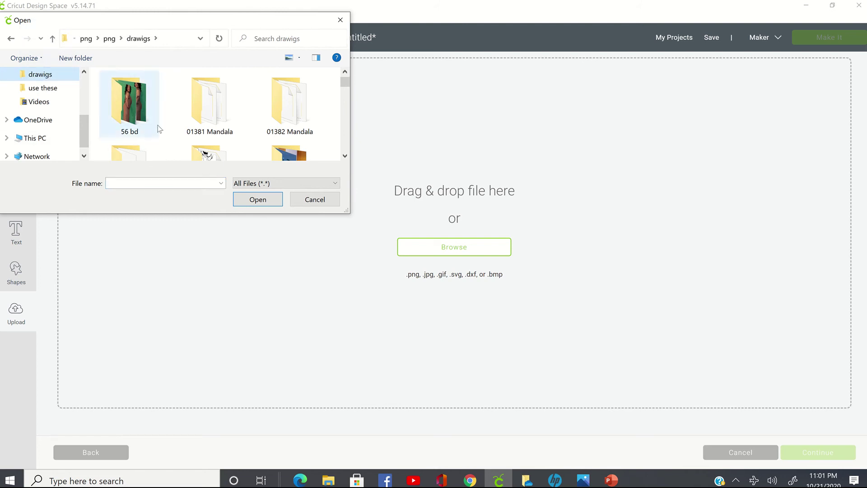
{"action": "left_click", "coordinate": [283, 45]}
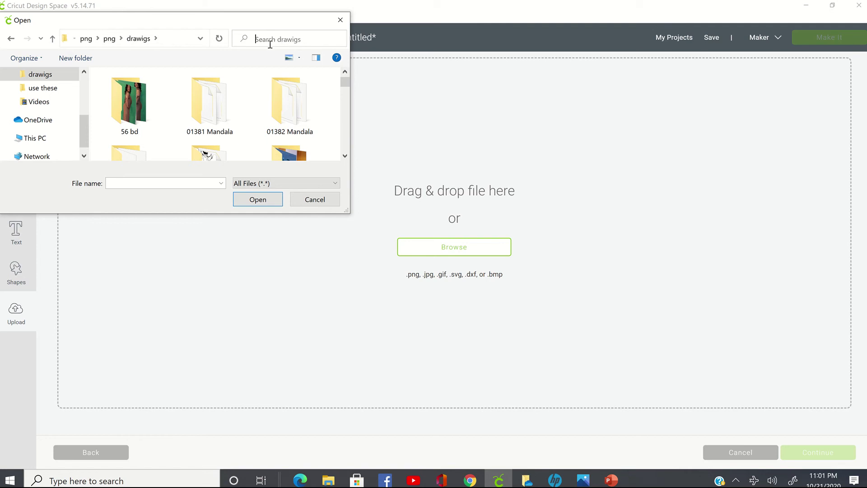
{"action": "left_click", "coordinate": [273, 37]}
{"action": "left_click", "coordinate": [266, 52]}
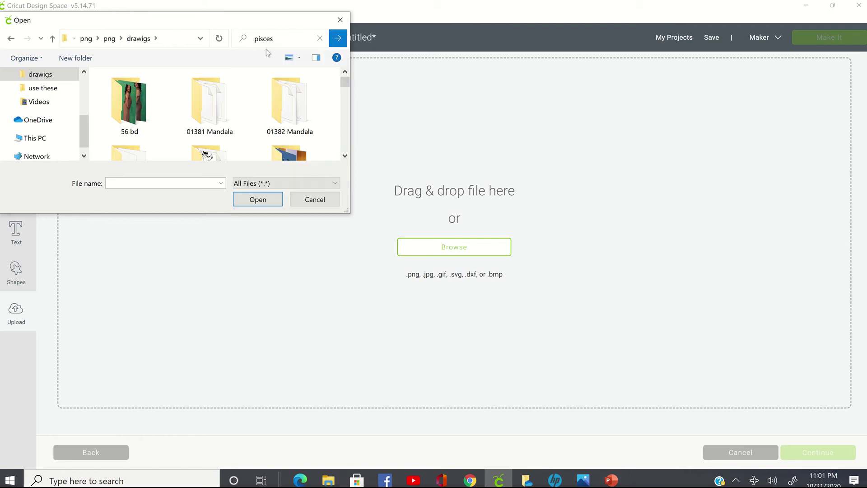
{"action": "double_click", "coordinate": [128, 121]}
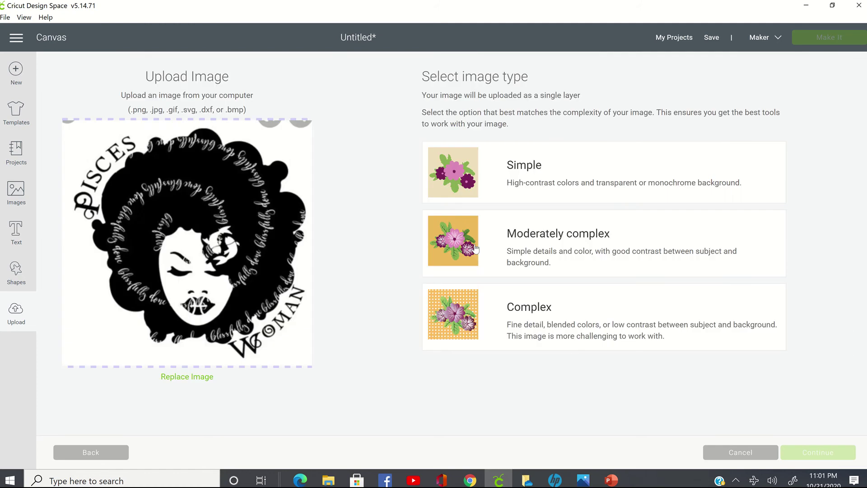
Set the image type to Complex and remove the white background around the head and lettering with Select & erase.
{"action": "left_click", "coordinate": [461, 314]}
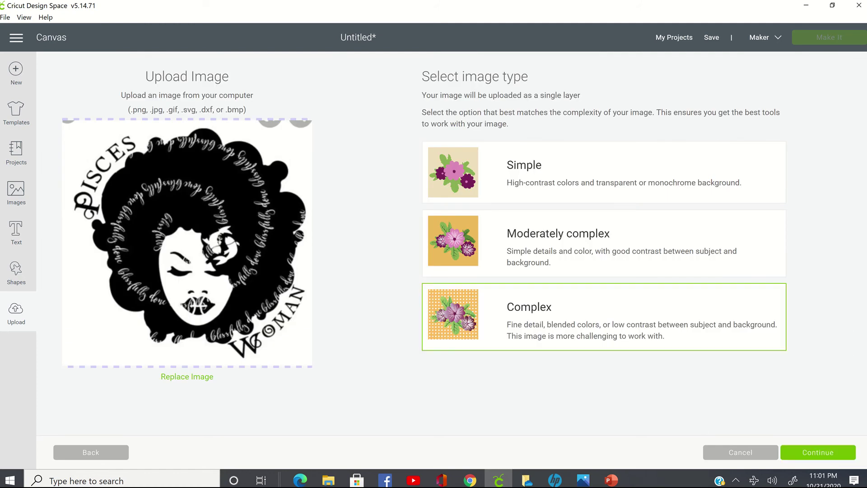
{"action": "left_click", "coordinate": [813, 460]}
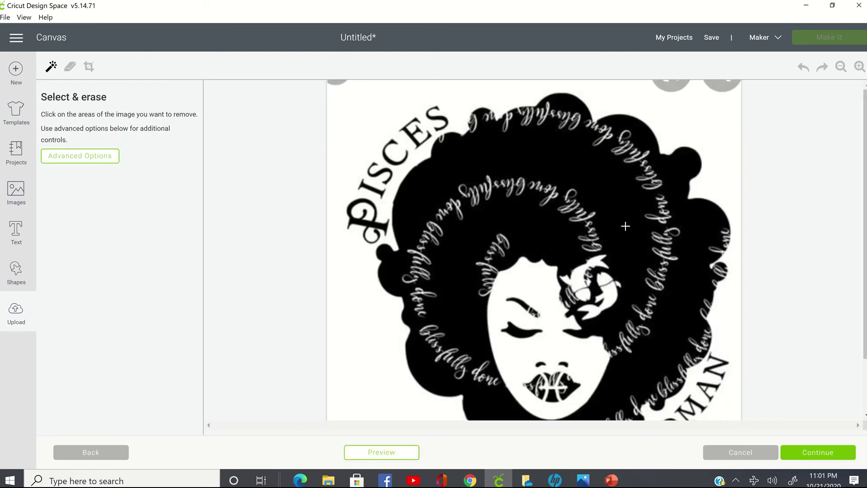
{"action": "left_click", "coordinate": [411, 150]}
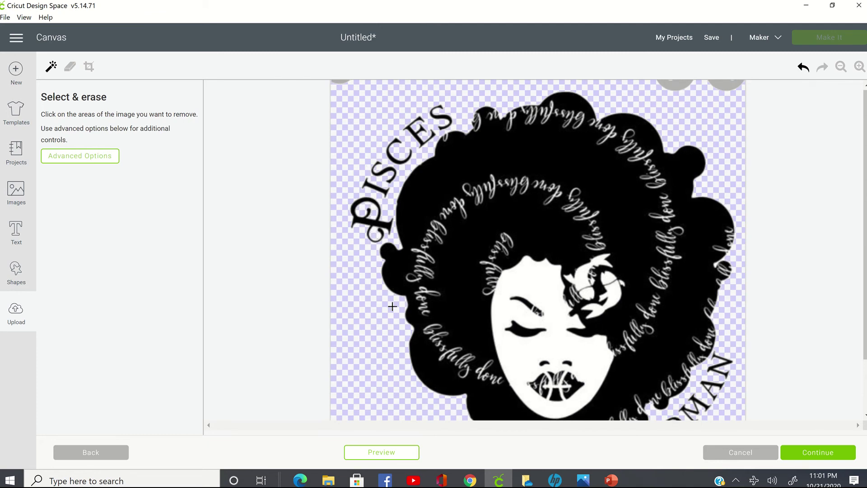
Examine the hair outline and the PISCES and WOMAN lettering close up for leftover background.
{"action": "scroll", "coordinate": [392, 307], "scroll_direction": "down", "scroll_amount": 2}
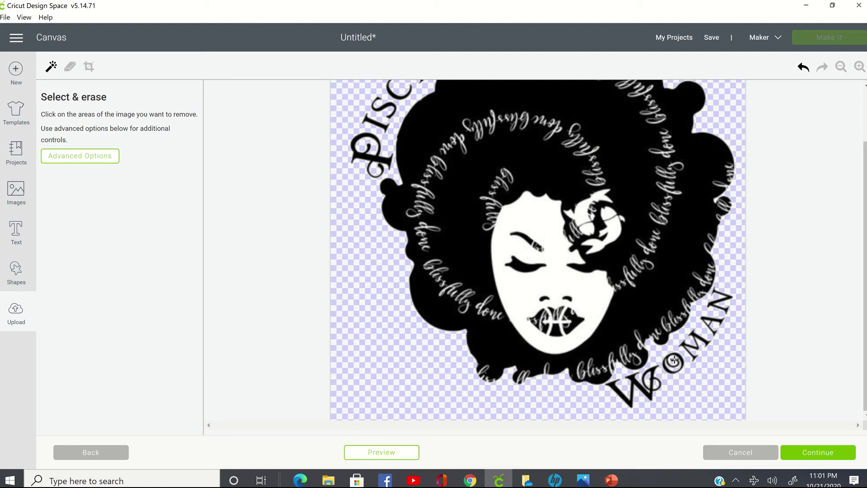
{"action": "left_click", "coordinate": [859, 67]}
{"action": "left_click", "coordinate": [858, 66]}
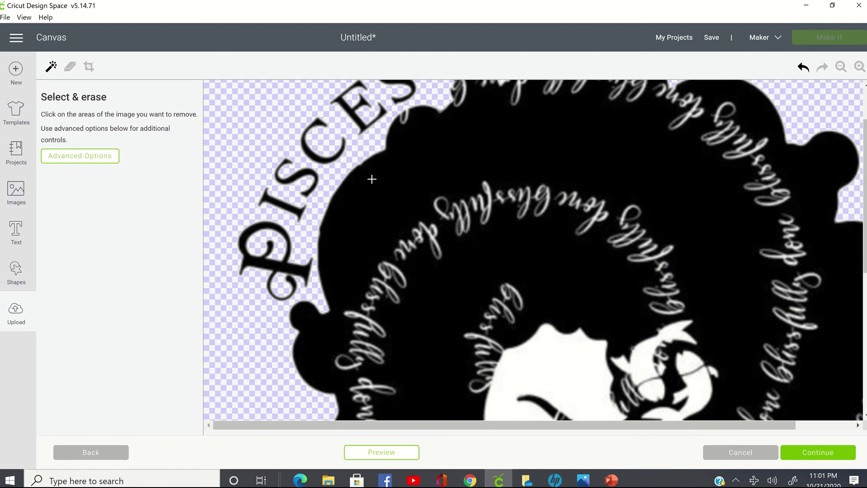
{"action": "scroll", "coordinate": [358, 219], "scroll_direction": "up", "scroll_amount": 2}
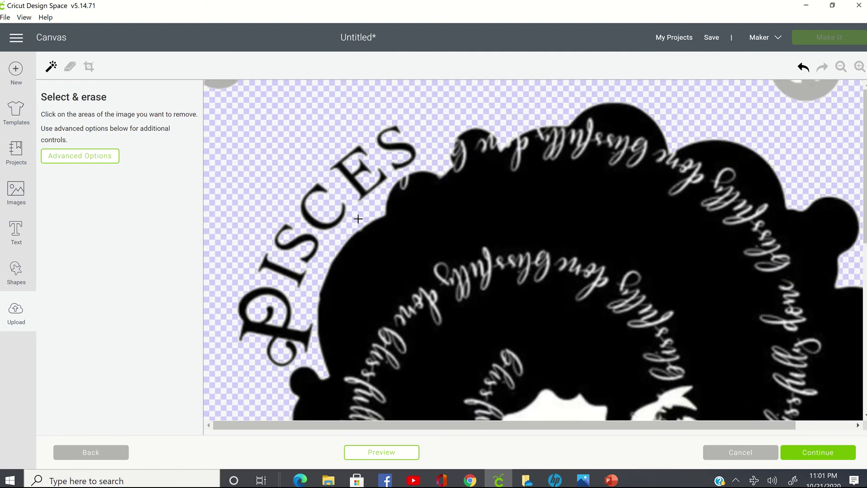
{"action": "scroll", "coordinate": [358, 219], "scroll_direction": "down", "scroll_amount": 6}
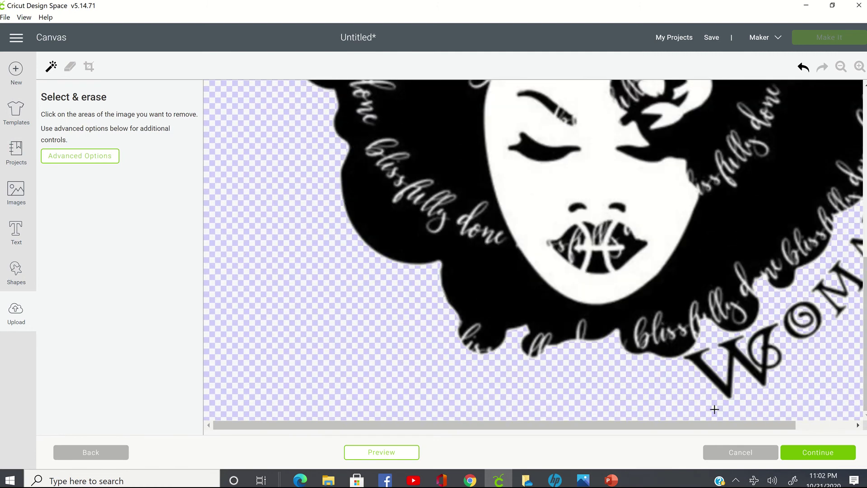
{"action": "left_click_drag", "start_coordinate": [720, 424], "coordinate": [777, 424]}
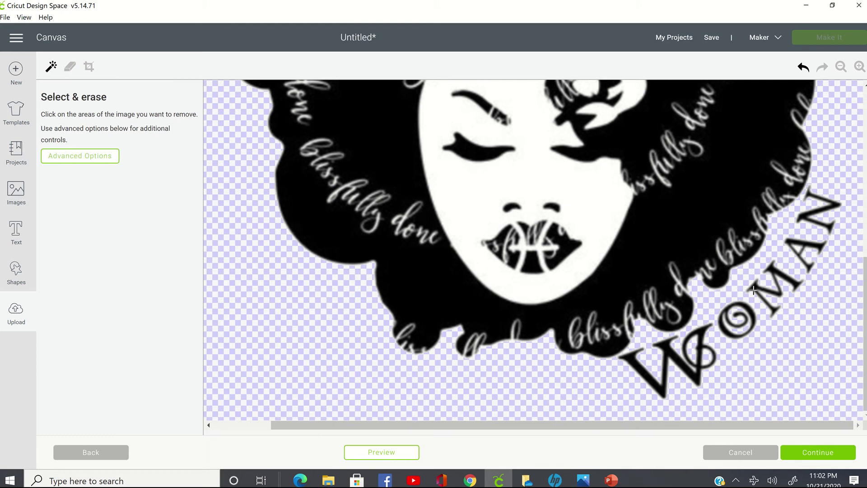
{"action": "scroll", "coordinate": [331, 288], "scroll_direction": "up", "scroll_amount": 5}
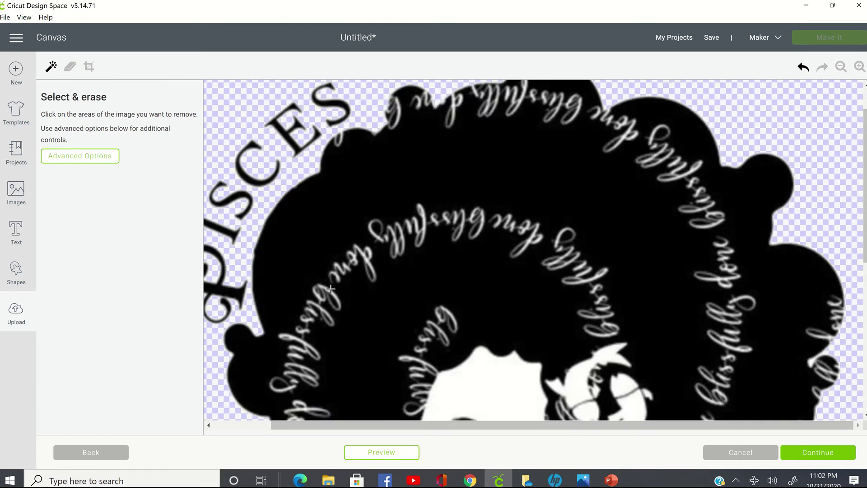
{"action": "scroll", "coordinate": [331, 288], "scroll_direction": "up", "scroll_amount": 2}
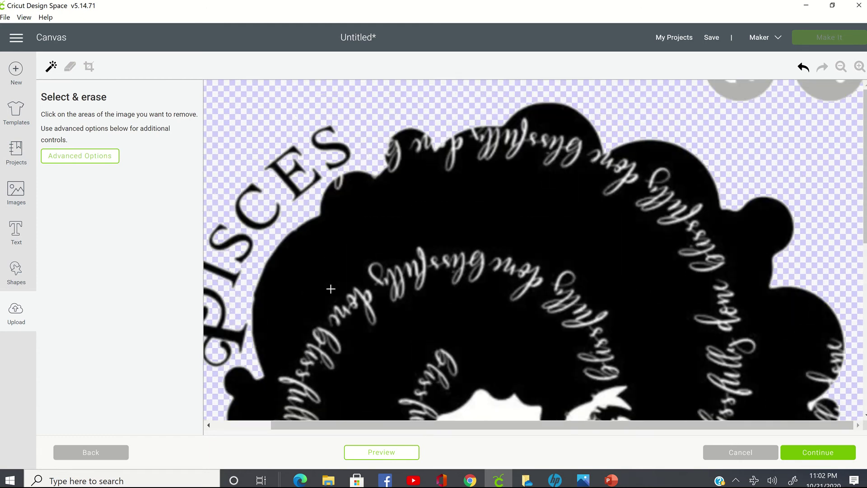
Enlarge the eraser and erase the grey circular remnants along the upper edge of the image.
{"action": "left_click", "coordinate": [72, 69]}
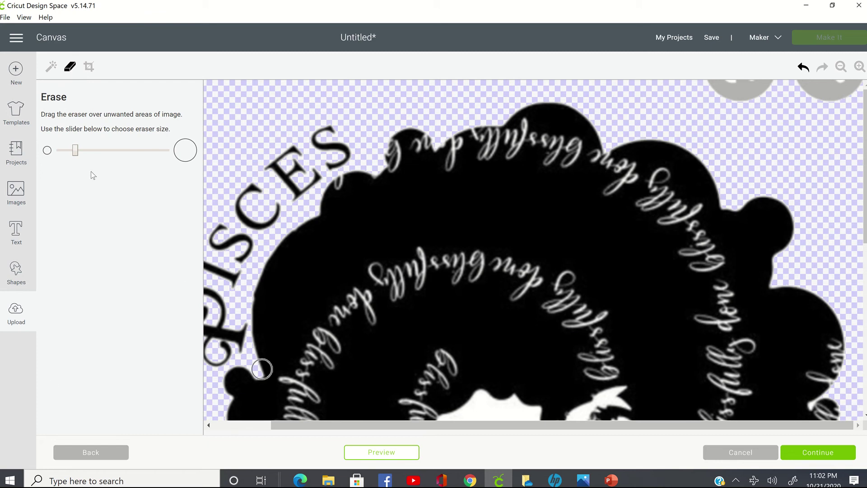
{"action": "left_click_drag", "start_coordinate": [79, 150], "coordinate": [124, 155]}
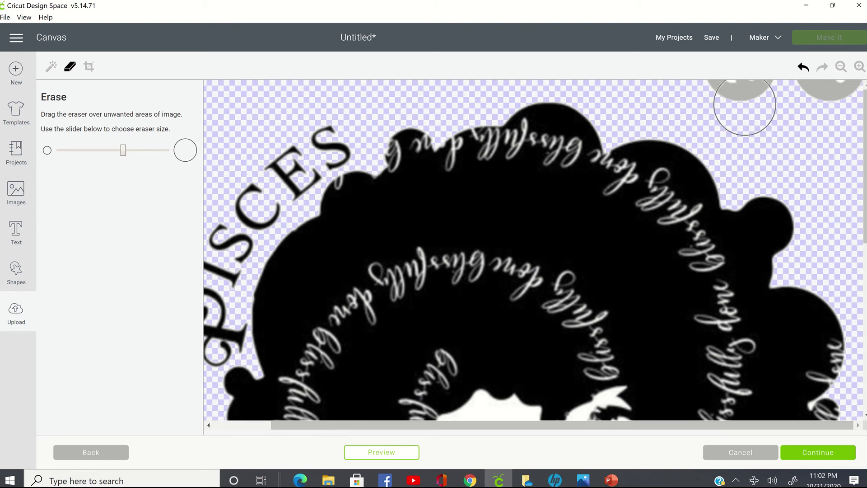
{"action": "mouse_move", "coordinate": [745, 106]}
{"action": "left_mouse_down"}
{"action": "mouse_move", "coordinate": [741, 97]}
{"action": "mouse_move", "coordinate": [702, 90]}
{"action": "left_mouse_up"}
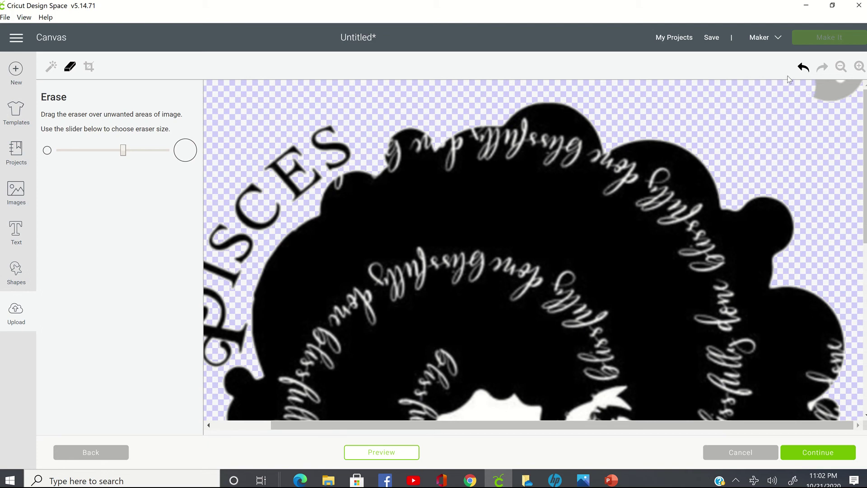
{"action": "mouse_move", "coordinate": [838, 116]}
{"action": "left_mouse_down"}
{"action": "mouse_move", "coordinate": [820, 104]}
{"action": "mouse_move", "coordinate": [860, 99]}
{"action": "mouse_move", "coordinate": [831, 83]}
{"action": "mouse_move", "coordinate": [837, 112]}
{"action": "mouse_move", "coordinate": [819, 88]}
{"action": "mouse_move", "coordinate": [842, 96]}
{"action": "left_mouse_up"}
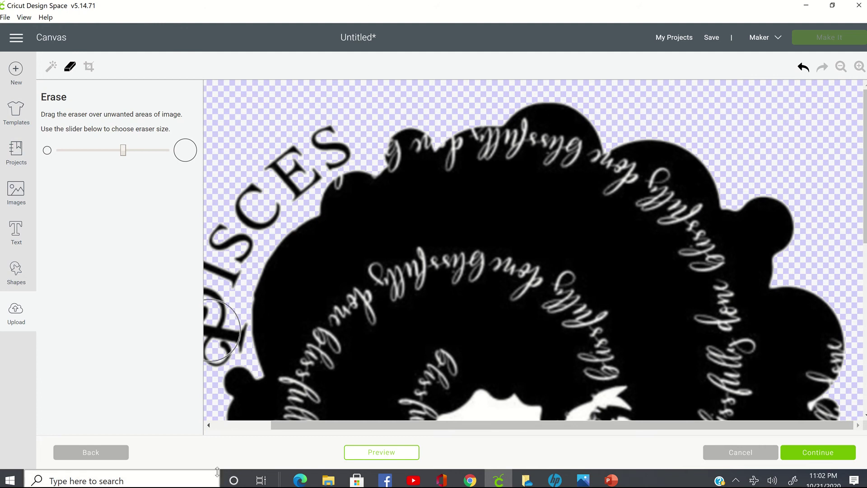
Preview the cut silhouette close up and at a smaller scale, checking its outline and lettering for stray marks.
{"action": "left_click_drag", "start_coordinate": [289, 425], "coordinate": [232, 425]}
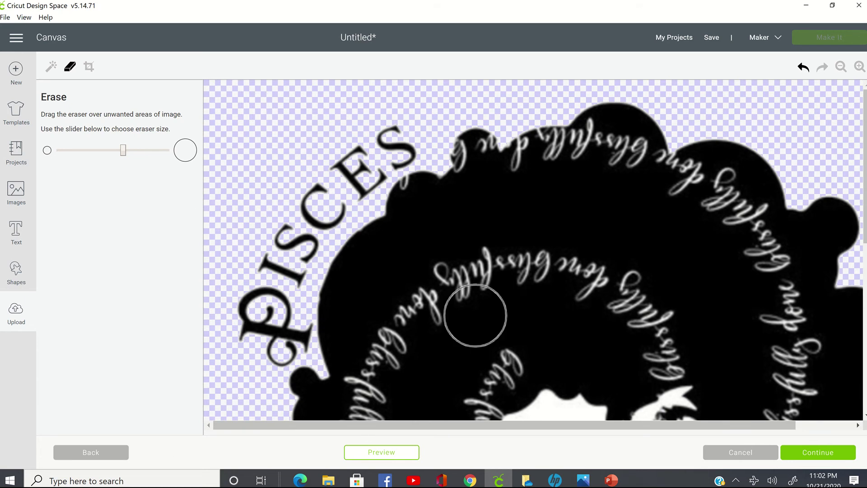
{"action": "scroll", "coordinate": [475, 315], "scroll_direction": "down", "scroll_amount": 8}
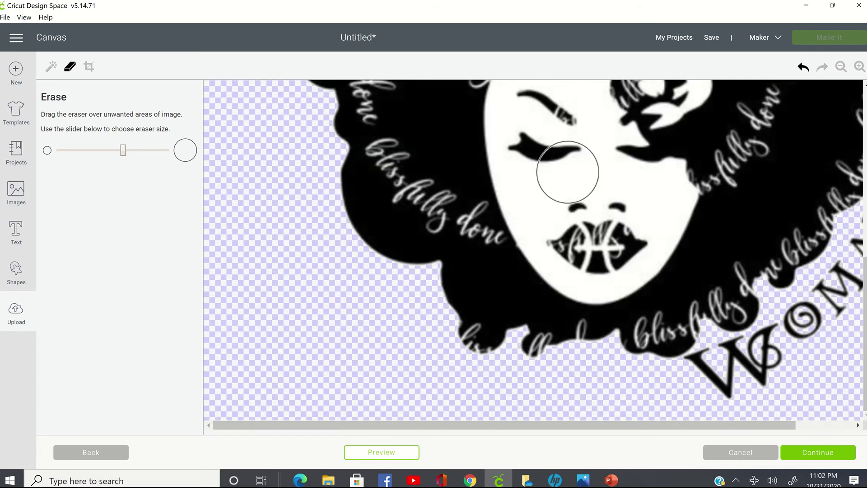
{"action": "left_click", "coordinate": [368, 456]}
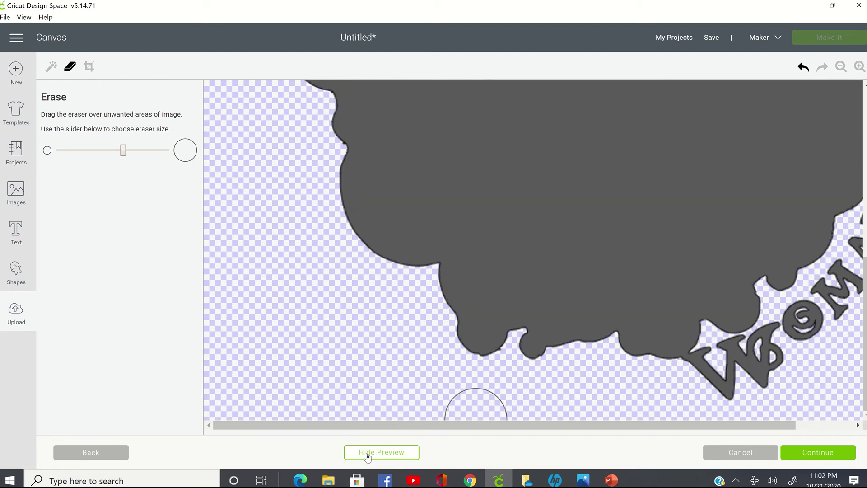
{"action": "scroll", "coordinate": [451, 378], "scroll_direction": "up", "scroll_amount": 5}
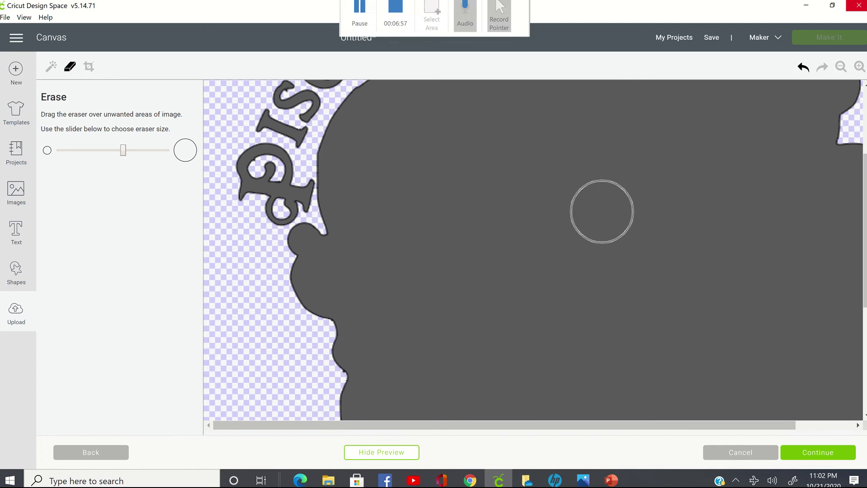
{"action": "left_click", "coordinate": [841, 66]}
{"action": "scroll", "coordinate": [809, 160], "scroll_direction": "up", "scroll_amount": 2}
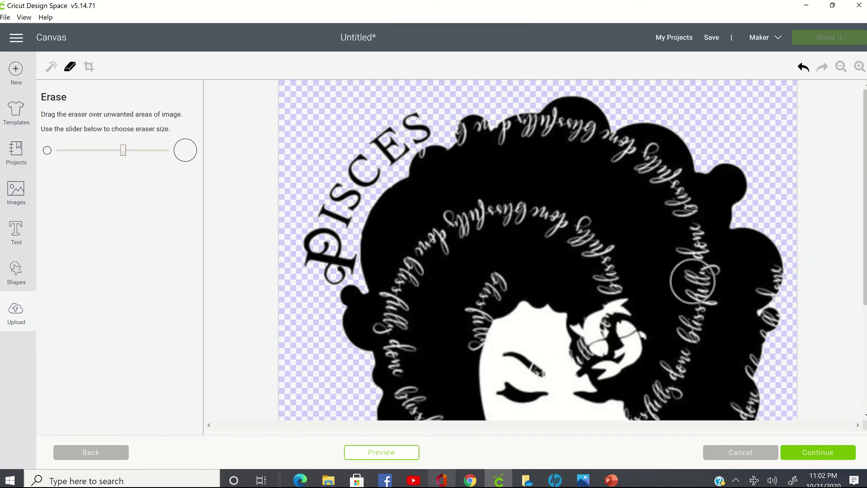
{"action": "left_click", "coordinate": [370, 453]}
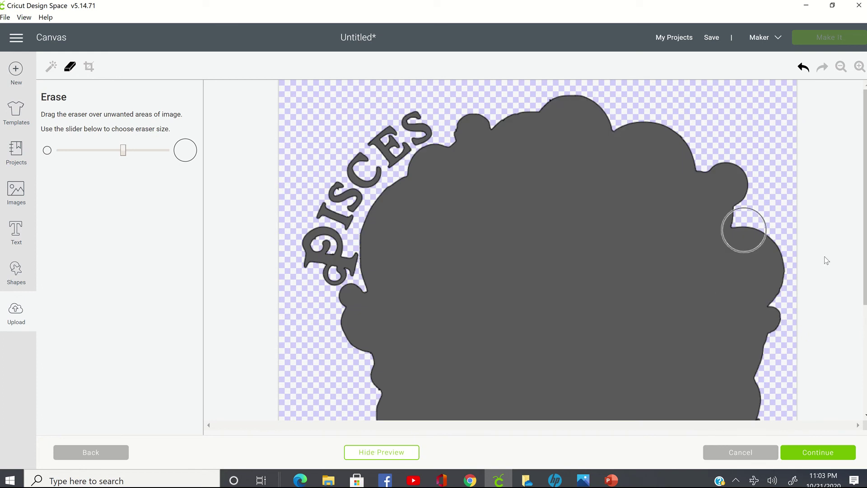
Save the upload as a Print Then Cut image named pisces woman and insert it onto the canvas.
{"action": "left_click", "coordinate": [838, 454]}
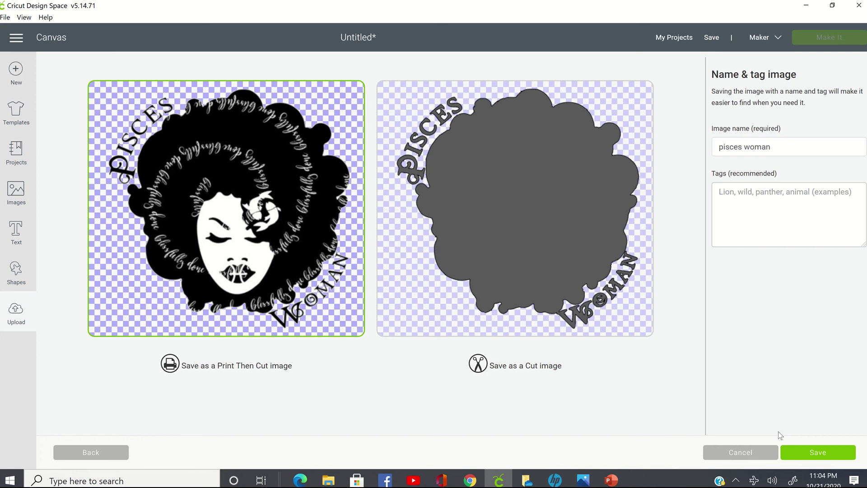
{"action": "left_click", "coordinate": [803, 453]}
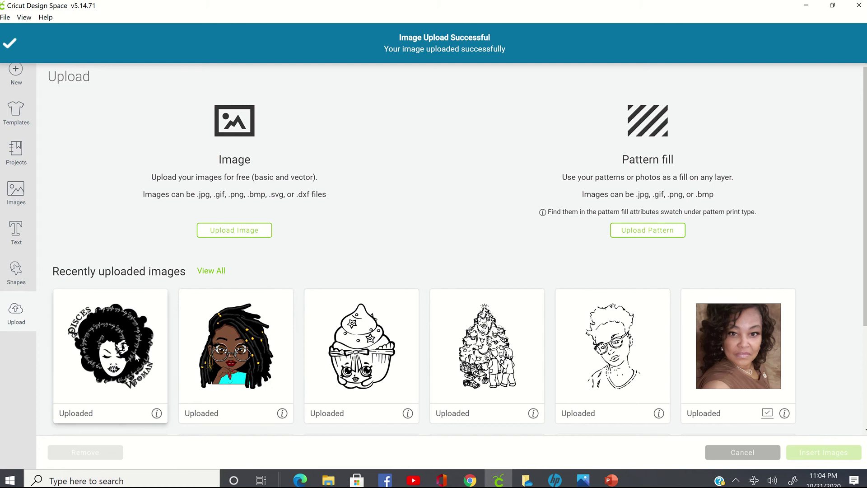
{"action": "left_click", "coordinate": [135, 357]}
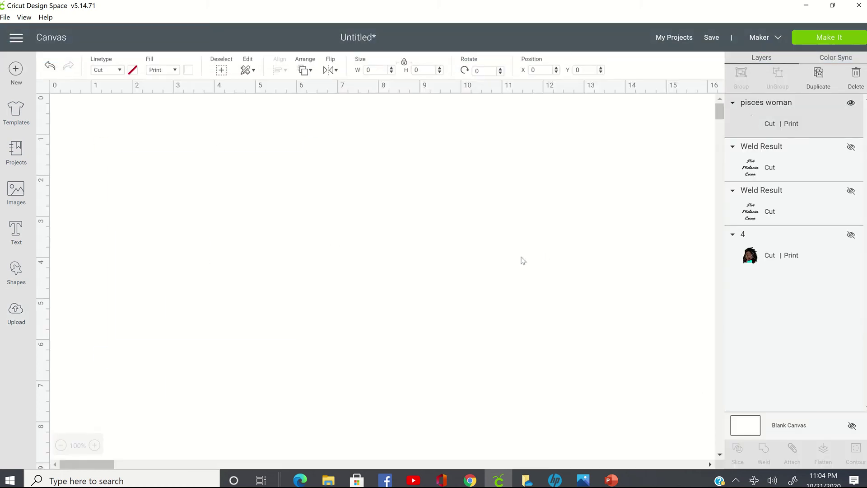
{"action": "left_click", "coordinate": [568, 201]}
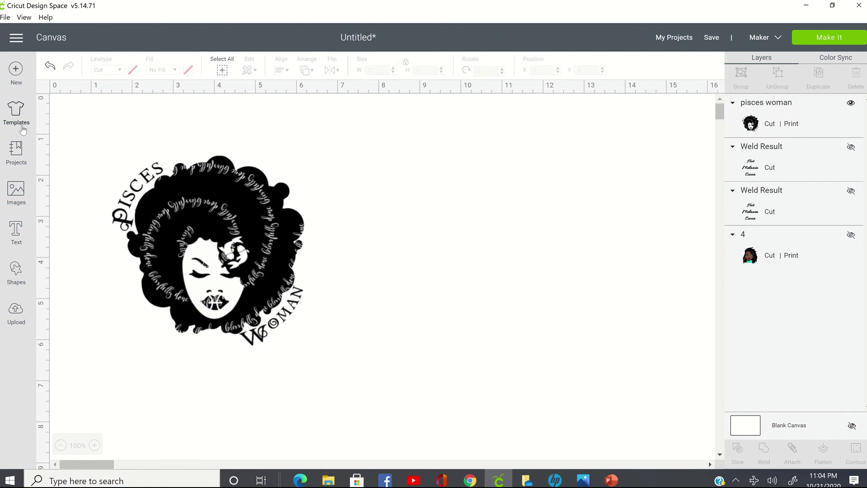
Search the templates for tshirt, apply the Classic t-shirts template and set its type to Women Short sleeve.
{"action": "left_click", "coordinate": [17, 111]}
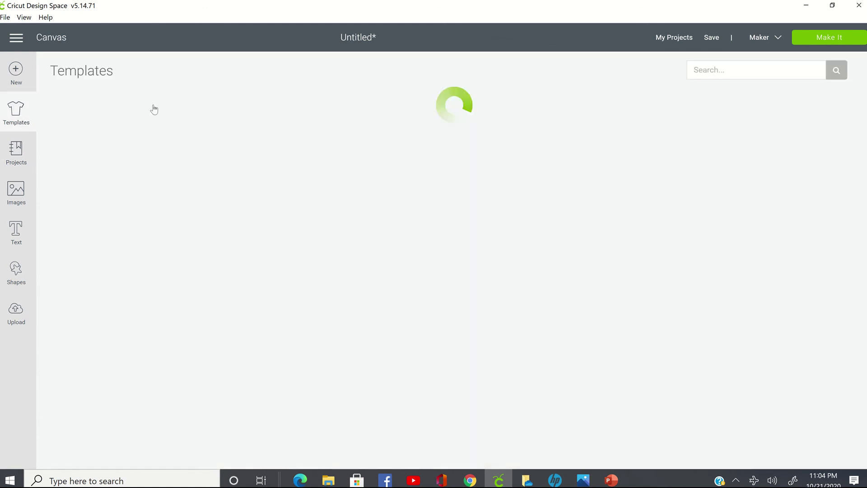
{"action": "left_click", "coordinate": [768, 69]}
{"action": "type", "text": "tshirt"}
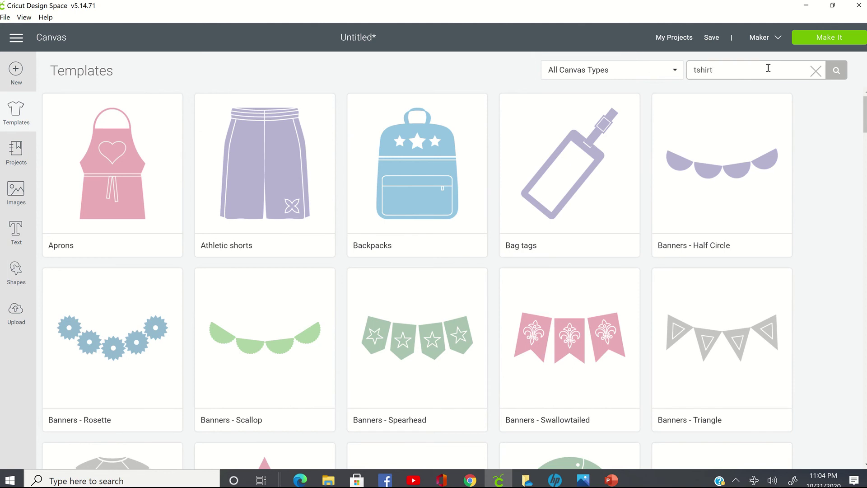
{"action": "left_click", "coordinate": [834, 75]}
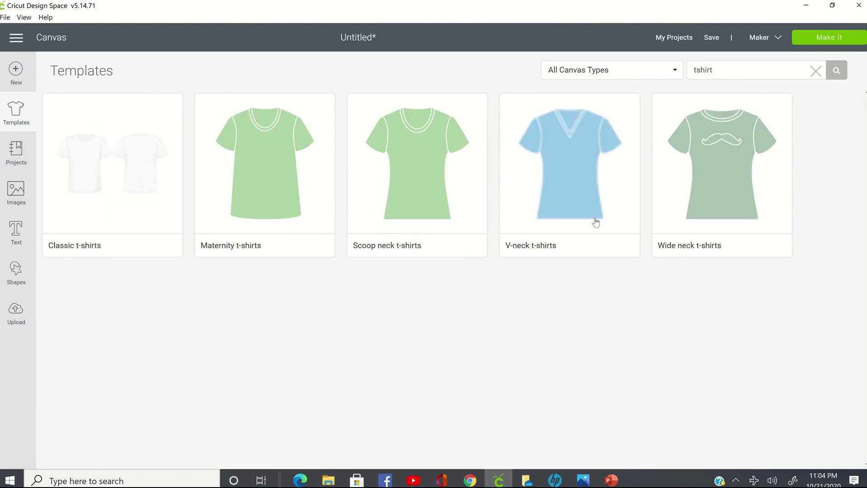
{"action": "left_click", "coordinate": [100, 182]}
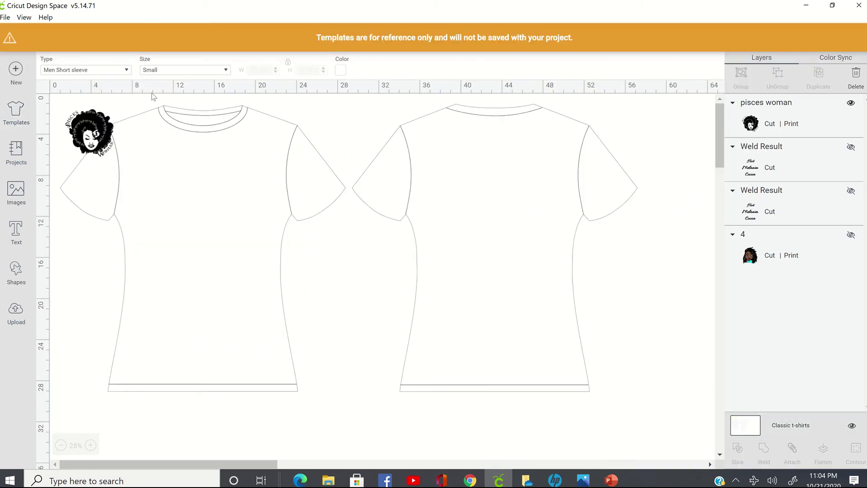
{"action": "left_click", "coordinate": [127, 70]}
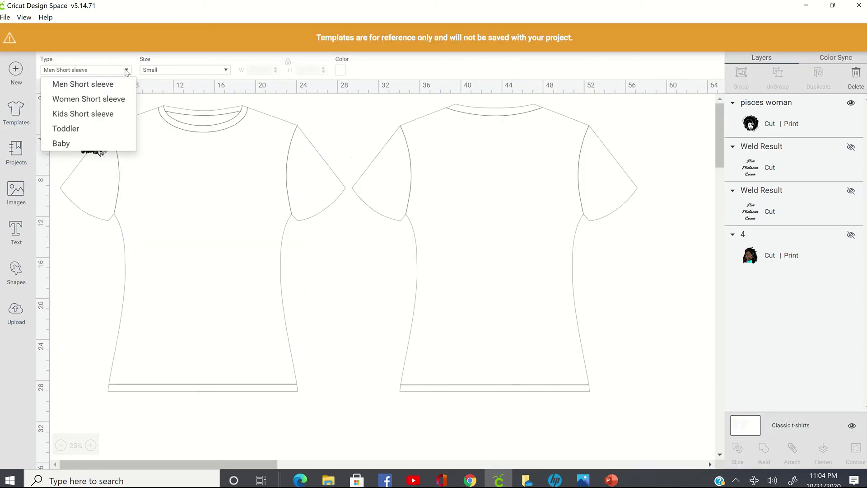
{"action": "left_click", "coordinate": [112, 99]}
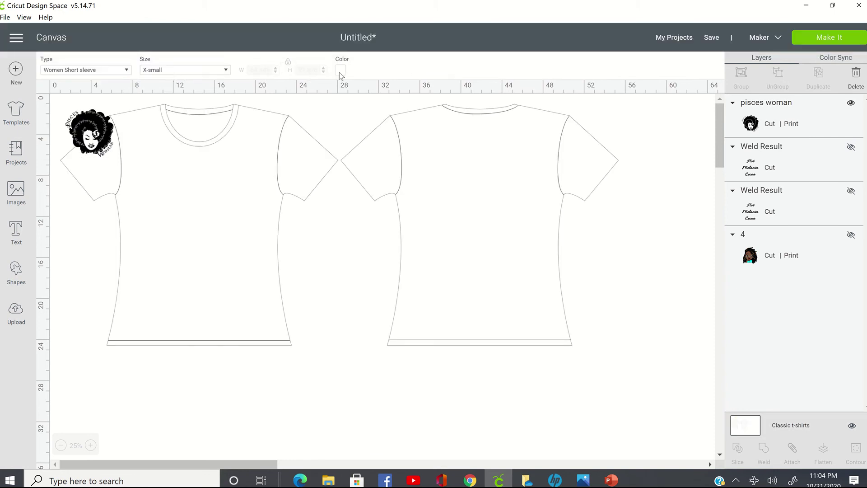
Enlarge the pisces woman image to about 8.3 by 8.2 inches and position it on the front shirt's chest.
{"action": "left_click_drag", "start_coordinate": [117, 154], "coordinate": [253, 273]}
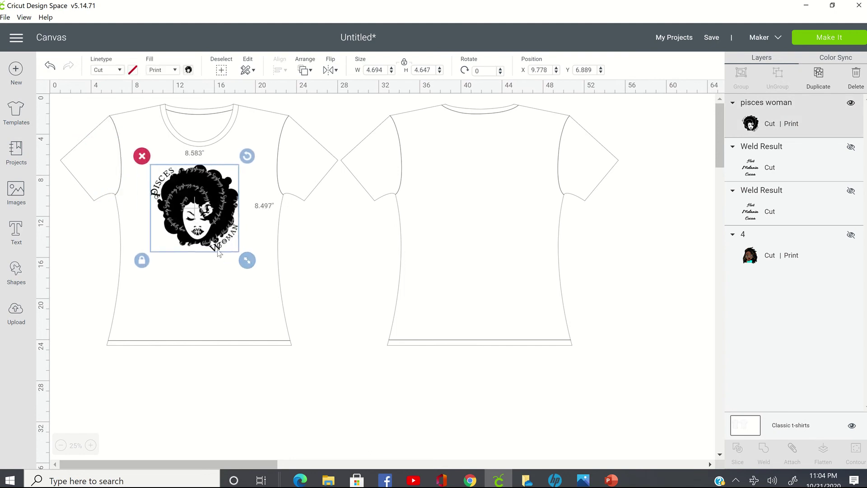
{"action": "left_click", "coordinate": [195, 305]}
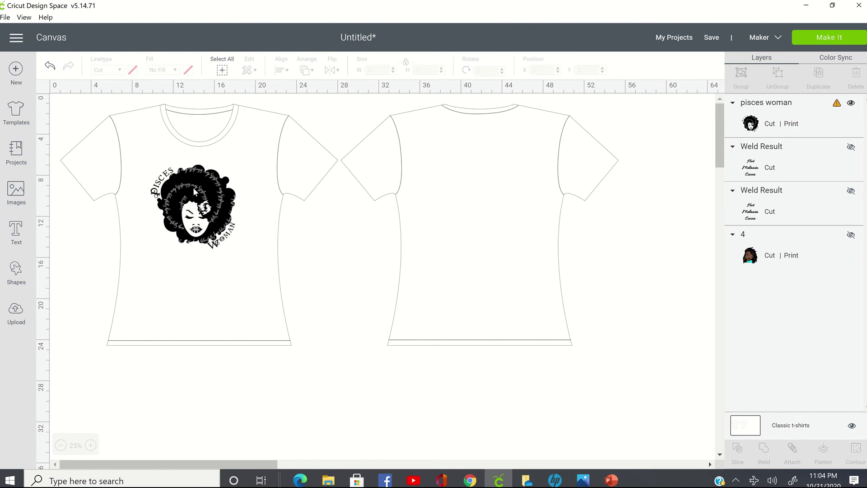
{"action": "left_click", "coordinate": [193, 187]}
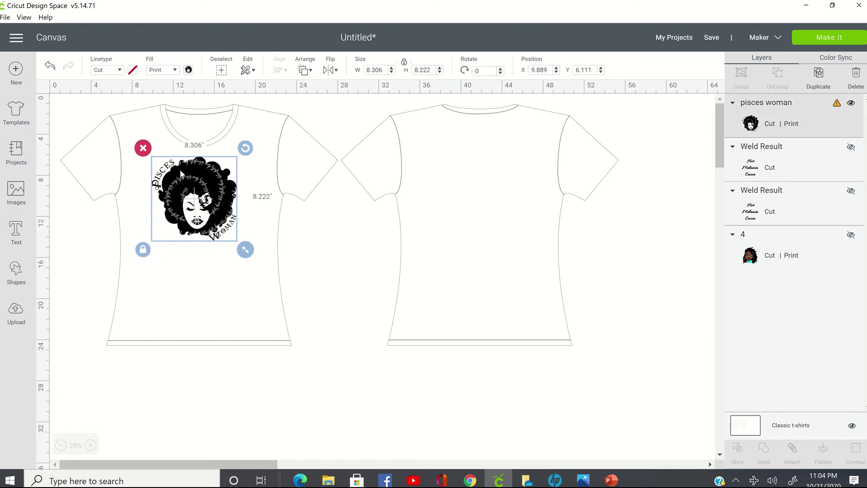
{"action": "left_click", "coordinate": [194, 265]}
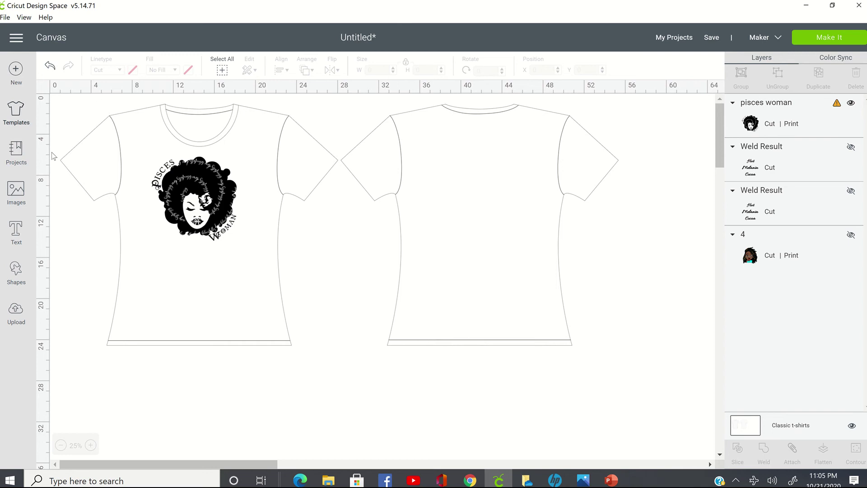
Unlock the pisces woman image's proportions and set its width to 6.75 and height to 9.25 inches.
{"action": "left_click", "coordinate": [185, 181]}
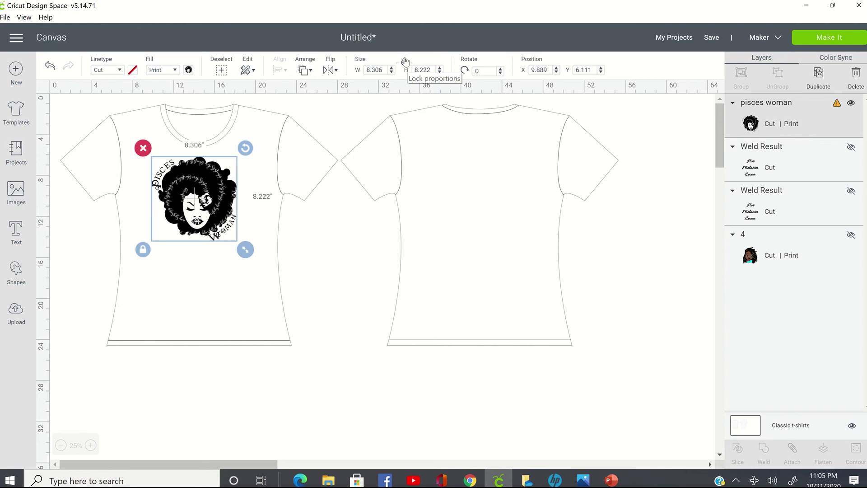
{"action": "left_click", "coordinate": [404, 62]}
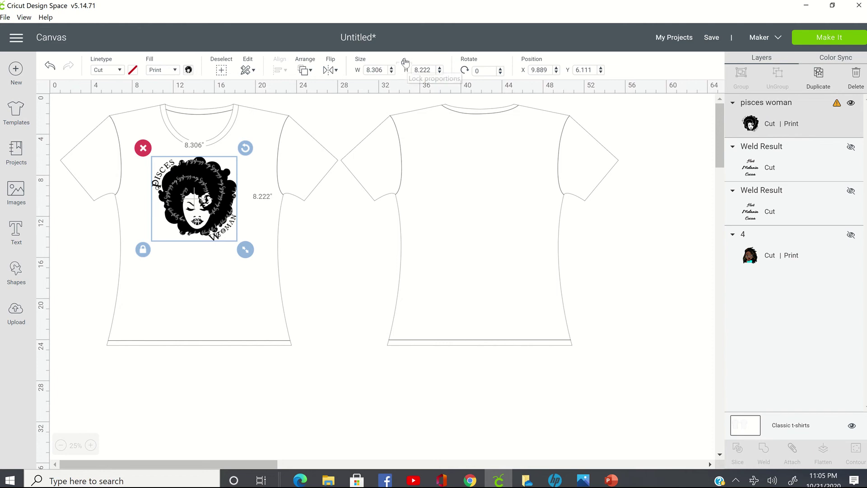
{"action": "left_click", "coordinate": [365, 70]}
{"action": "mouse_move", "coordinate": [427, 3]}
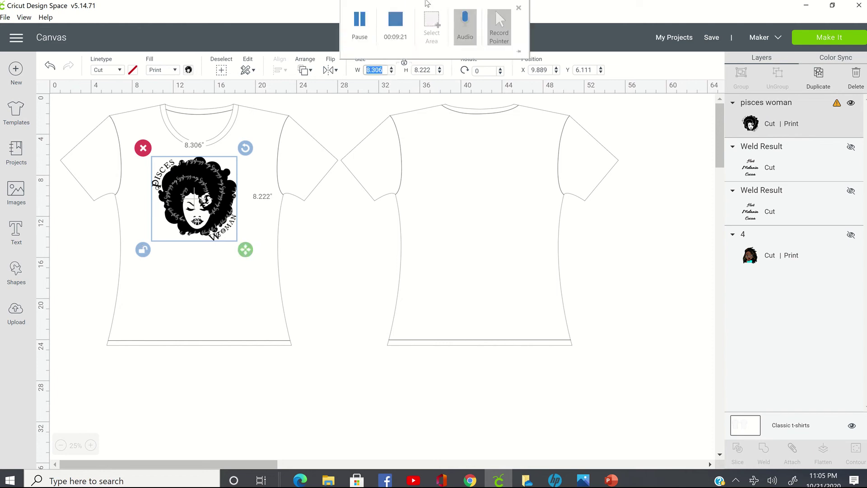
{"action": "type", "text": "6.75"}
{"action": "key", "text": "Tab"}
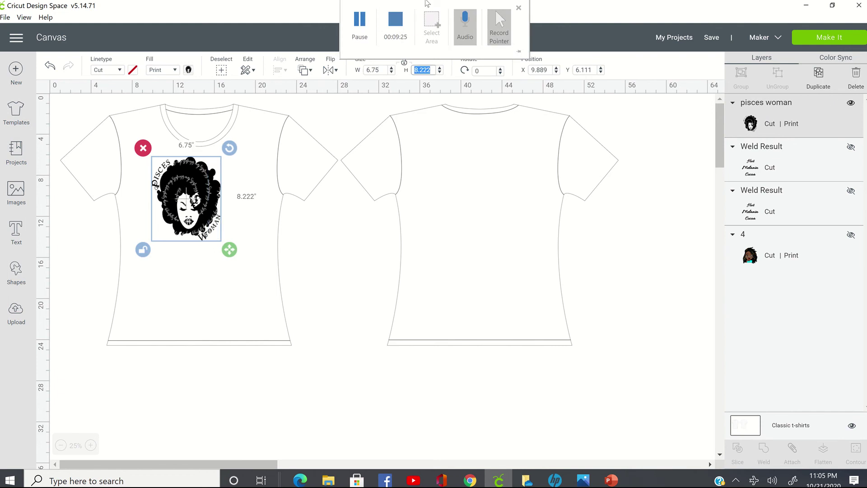
{"action": "type", "text": "9.25"}
{"action": "key", "text": "Tab"}
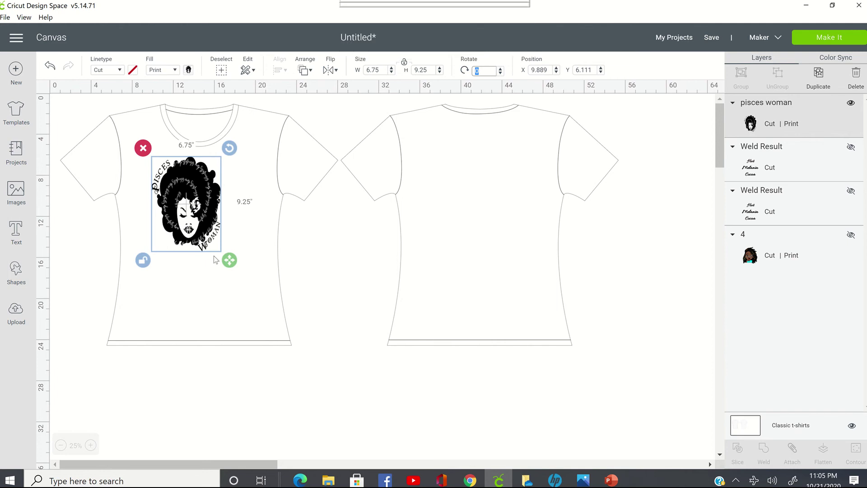
Shrink the pisces woman image to about 6.5 by 7.8 inches and reposition it below the front shirt's neckline.
{"action": "left_click_drag", "start_coordinate": [229, 261], "coordinate": [231, 219]}
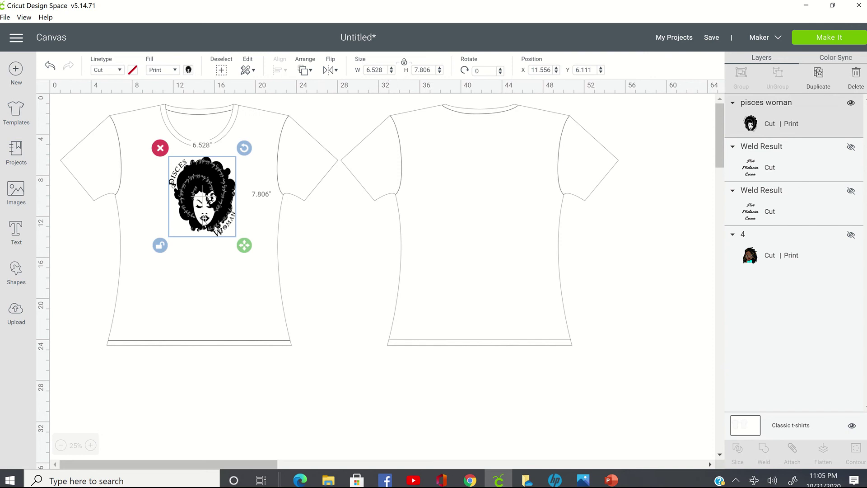
{"action": "left_click_drag", "start_coordinate": [186, 223], "coordinate": [173, 224]}
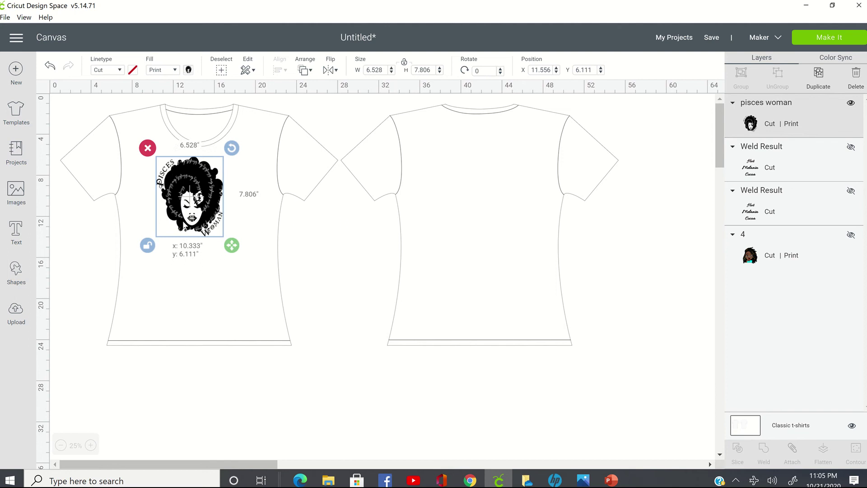
{"action": "left_click_drag", "start_coordinate": [191, 193], "coordinate": [190, 199]}
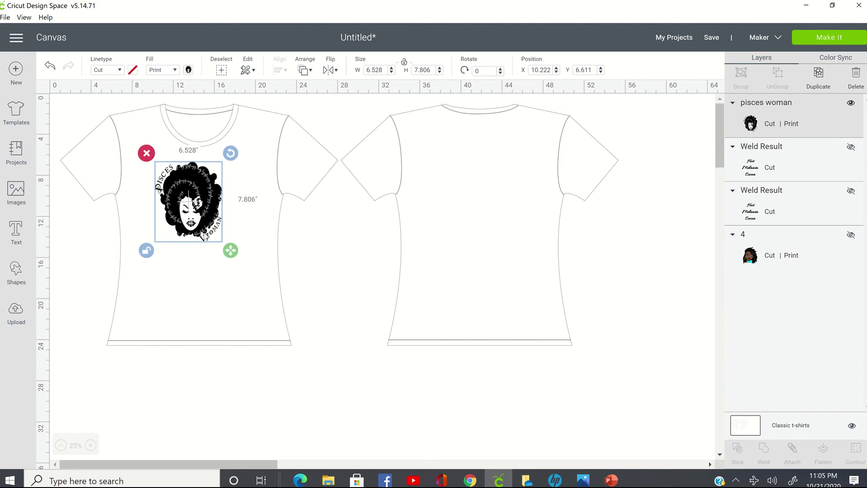
{"action": "left_click", "coordinate": [341, 243]}
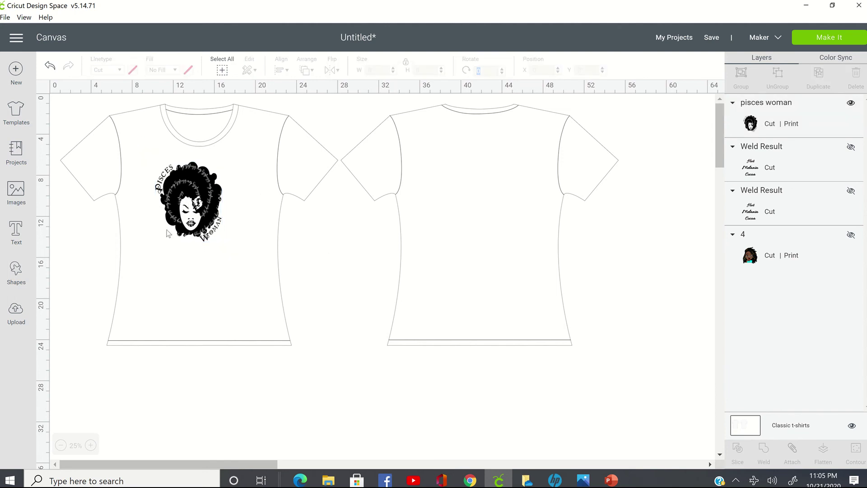
Add a circle shape, enlarge it to about 9.4 inches across and place it over the pisces woman image.
{"action": "left_click", "coordinate": [24, 280]}
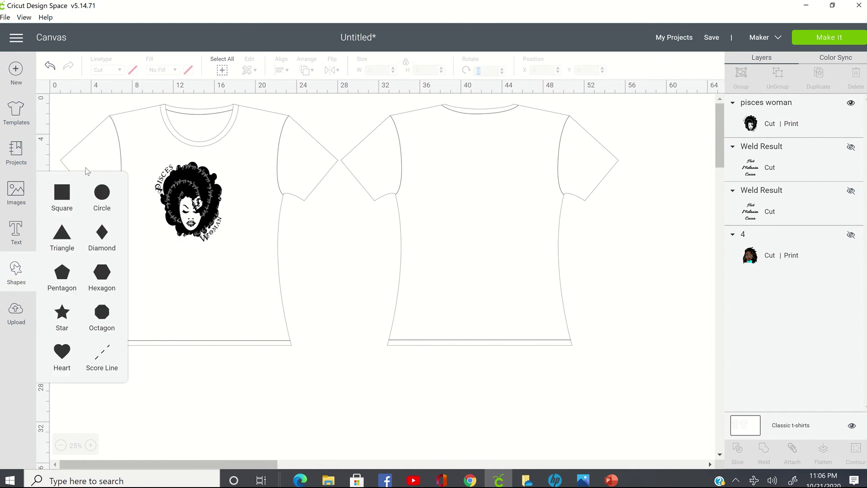
{"action": "left_click", "coordinate": [109, 189]}
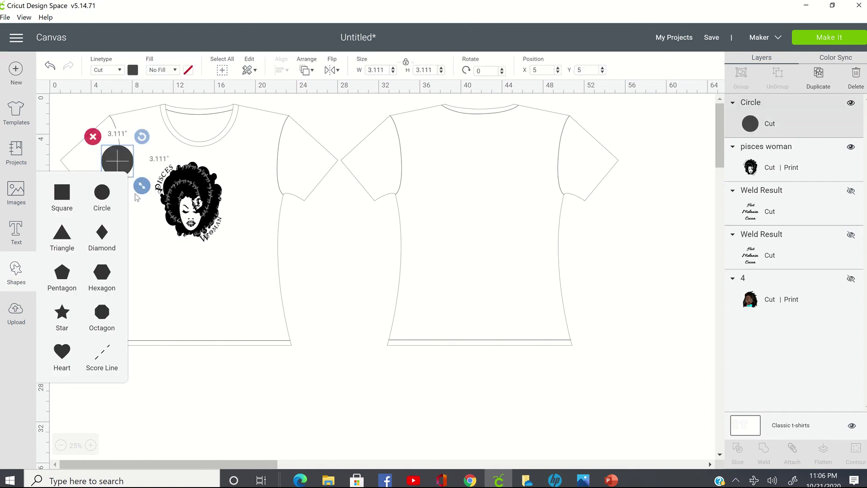
{"action": "left_click_drag", "start_coordinate": [123, 156], "coordinate": [178, 178]}
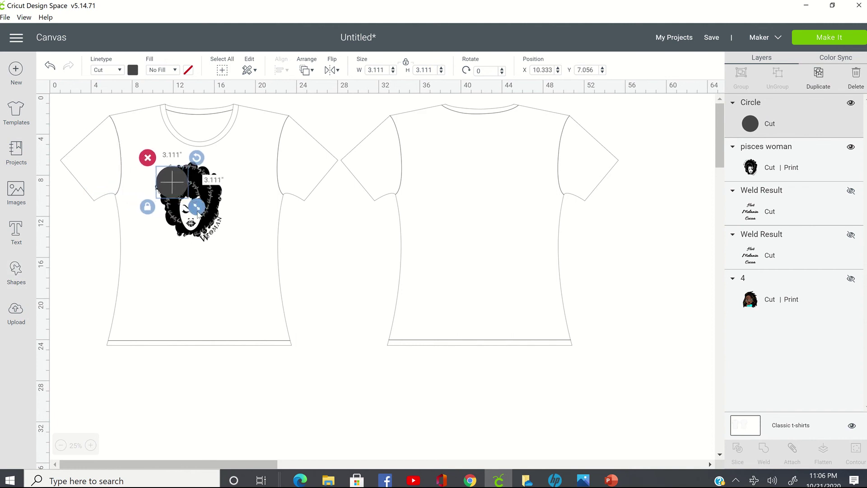
{"action": "left_click_drag", "start_coordinate": [197, 212], "coordinate": [240, 255]}
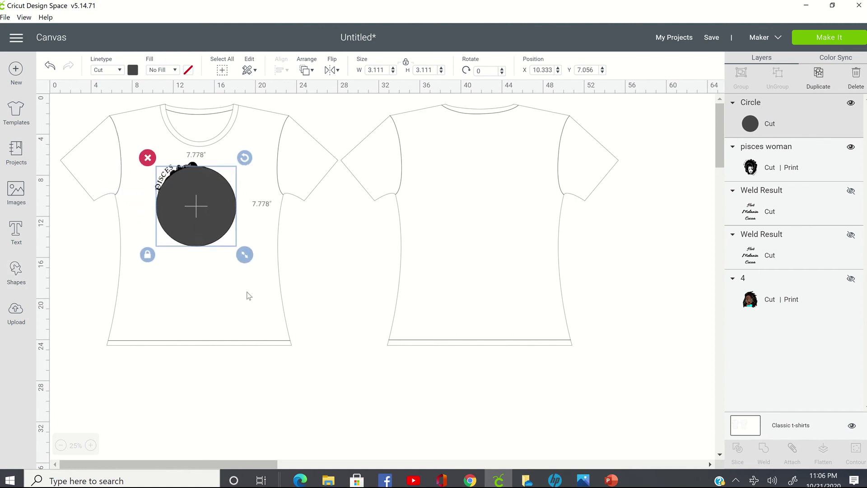
{"action": "left_click_drag", "start_coordinate": [241, 251], "coordinate": [247, 256]}
{"action": "left_click_drag", "start_coordinate": [220, 224], "coordinate": [195, 215]}
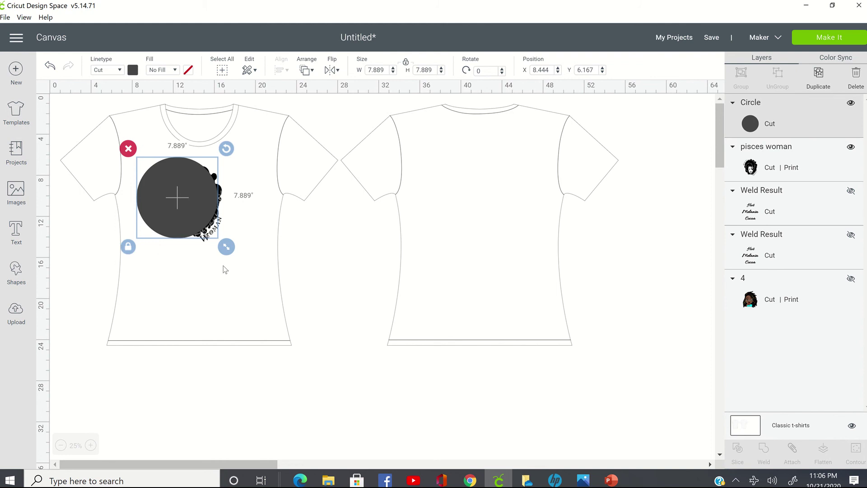
{"action": "left_click_drag", "start_coordinate": [227, 246], "coordinate": [262, 265]}
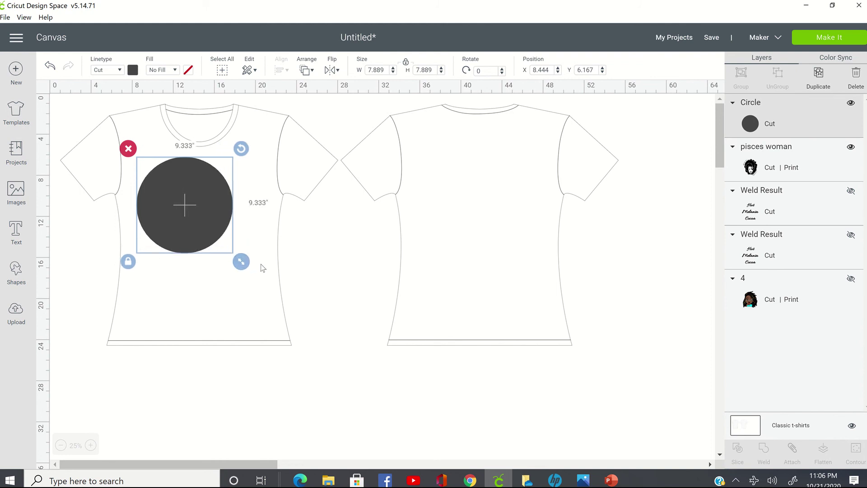
{"action": "left_click_drag", "start_coordinate": [188, 209], "coordinate": [194, 211]}
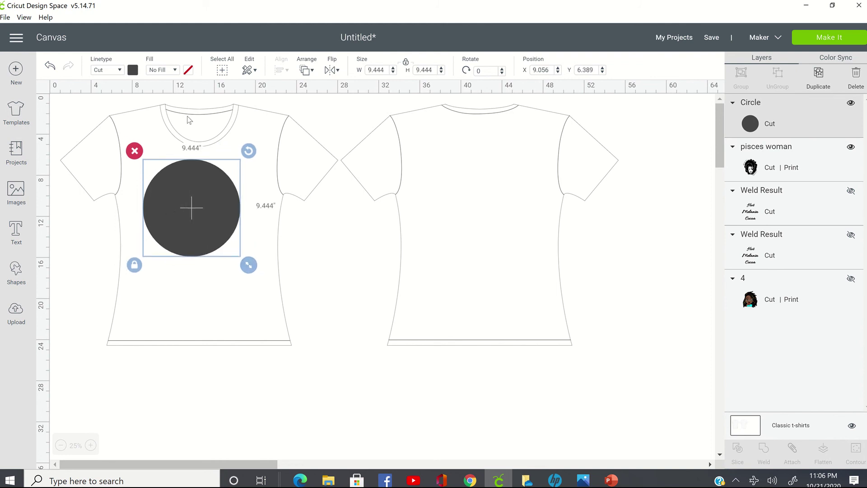
Send the circle to the back and move the pisces woman image to about the circle's centre.
{"action": "right_click", "coordinate": [216, 195]}
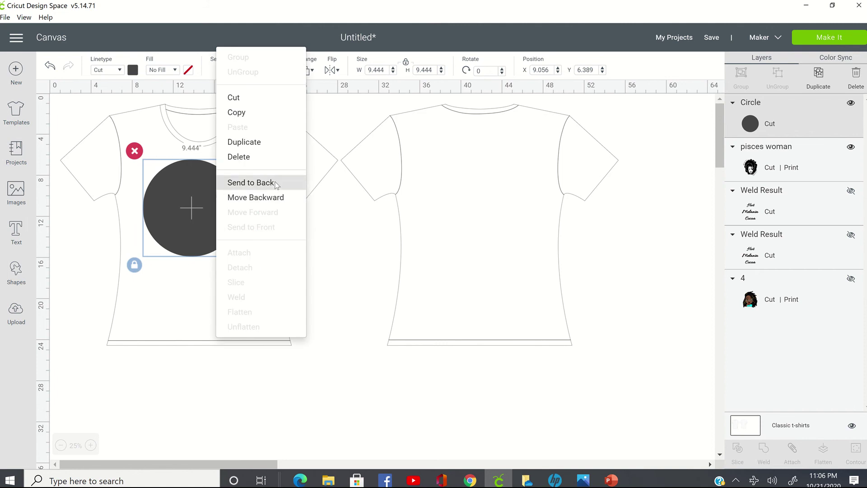
{"action": "left_click", "coordinate": [251, 182]}
{"action": "left_click_drag", "start_coordinate": [215, 202], "coordinate": [218, 215]}
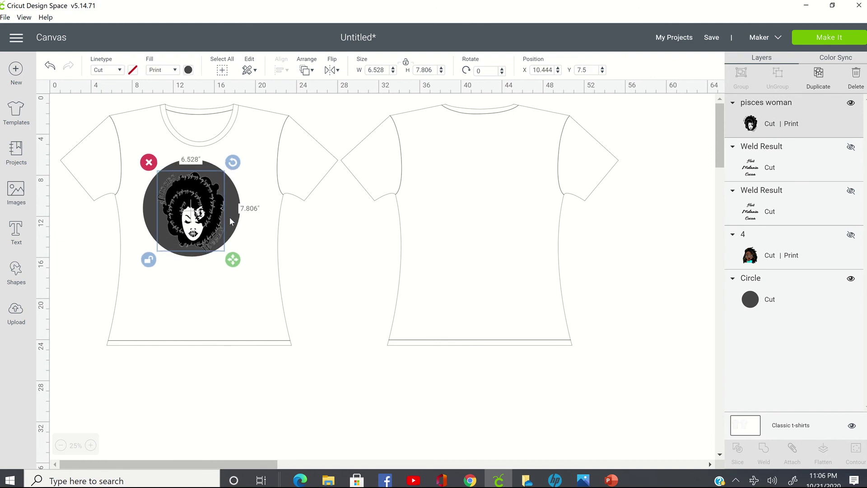
Change the circle's material color to dark red.
{"action": "left_click", "coordinate": [240, 219]}
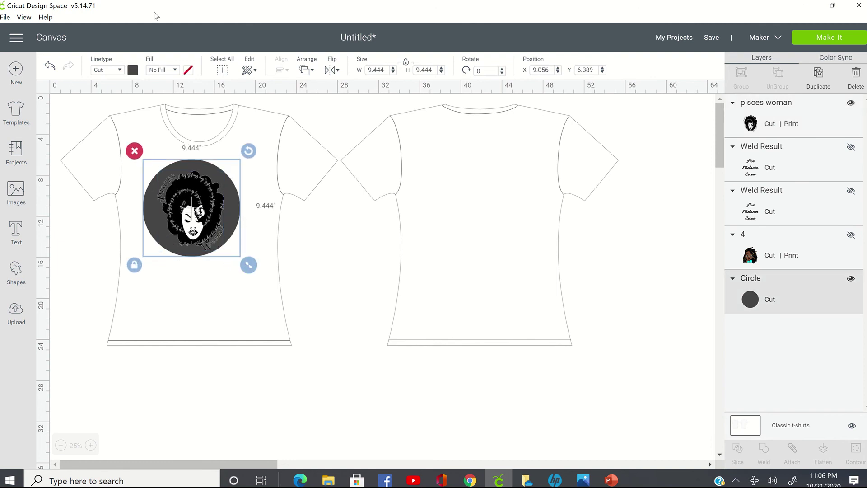
{"action": "left_click", "coordinate": [132, 70]}
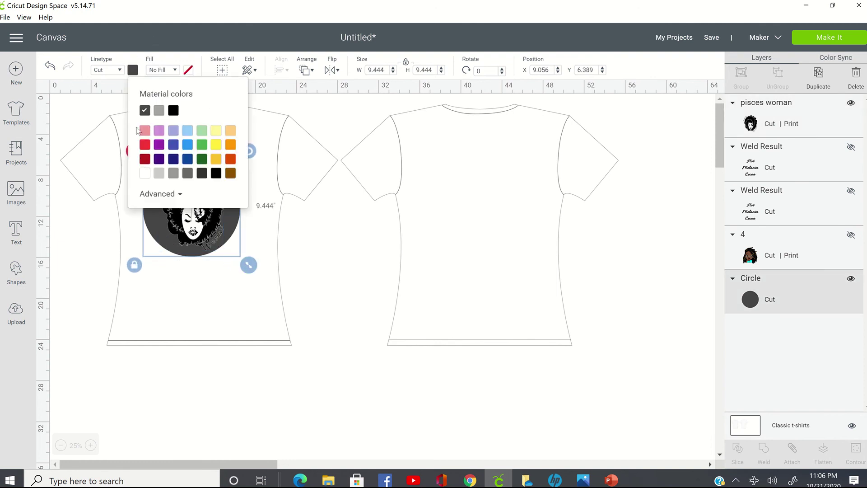
{"action": "left_click", "coordinate": [144, 159]}
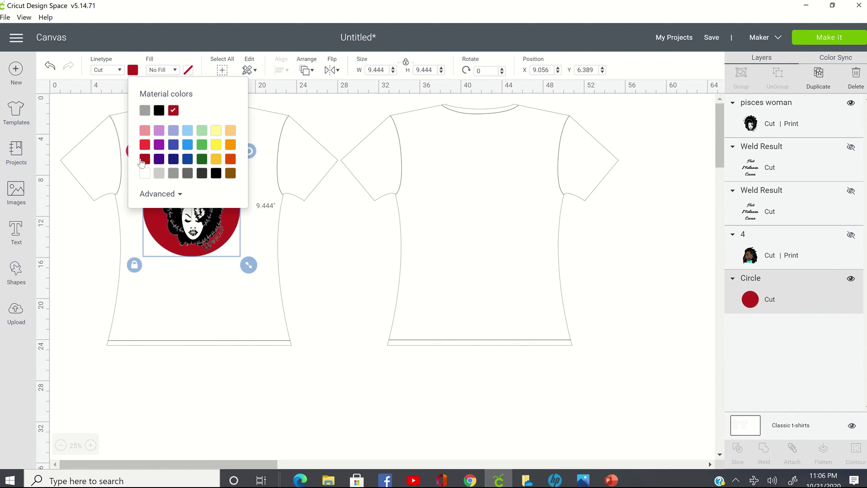
Nudge the pisces woman image on the circle to about X 10.3 and Y 7.5 inches.
{"action": "left_click", "coordinate": [327, 255]}
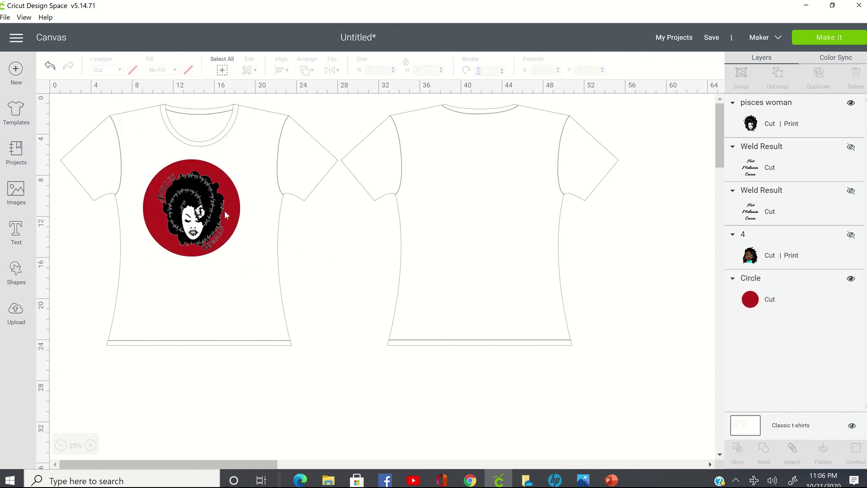
{"action": "left_click", "coordinate": [215, 210]}
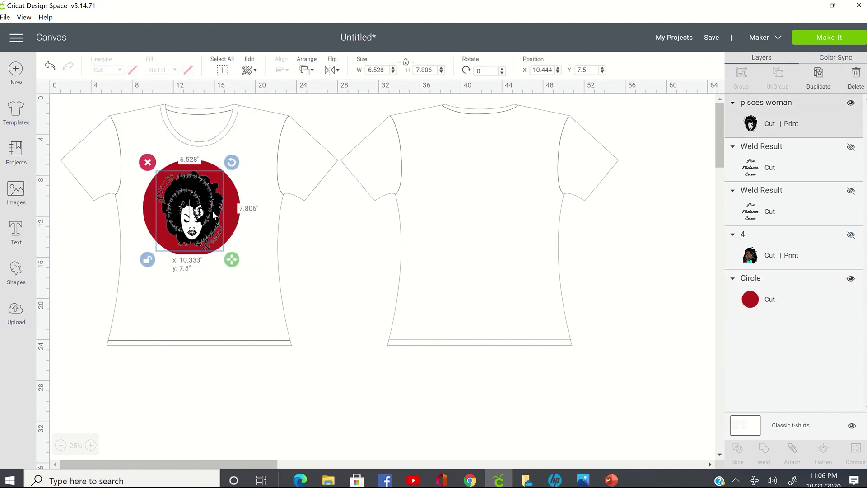
{"action": "left_click", "coordinate": [373, 282]}
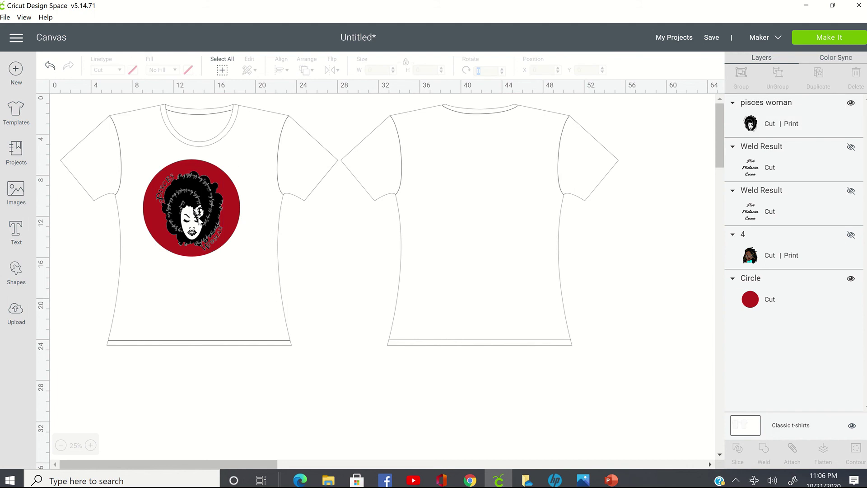
Change the circle's material color to bright yellow and shift the pisces woman image slightly to center it on the circle.
{"action": "left_click", "coordinate": [234, 195]}
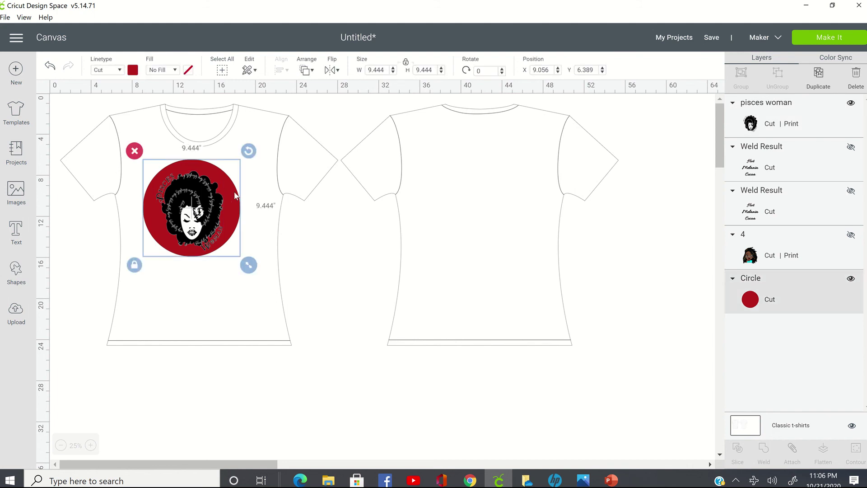
{"action": "left_click", "coordinate": [133, 70]}
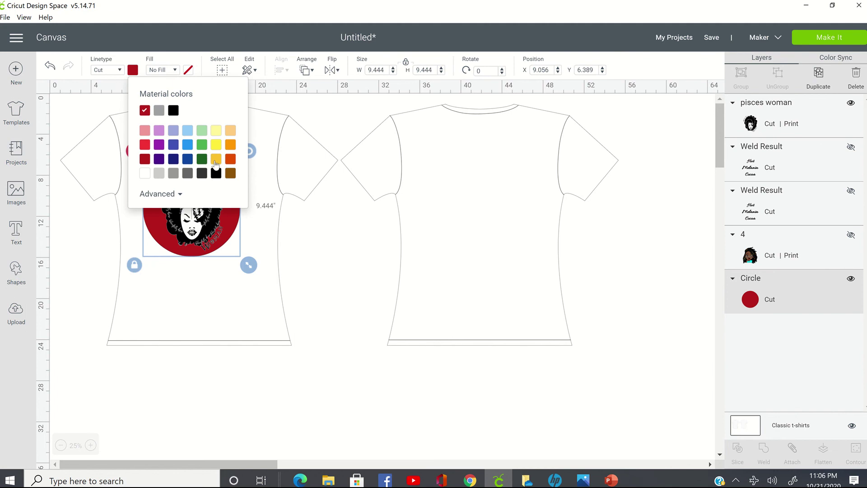
{"action": "left_click", "coordinate": [219, 145]}
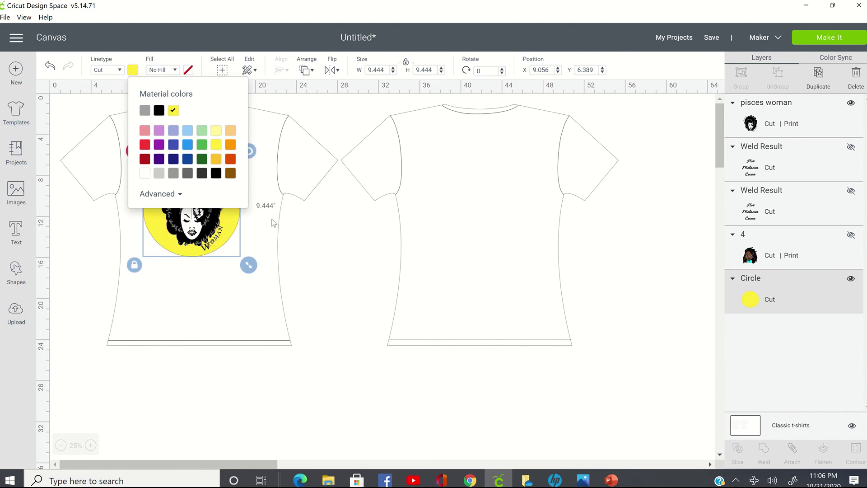
{"action": "left_click", "coordinate": [304, 247]}
{"action": "left_click", "coordinate": [193, 215]}
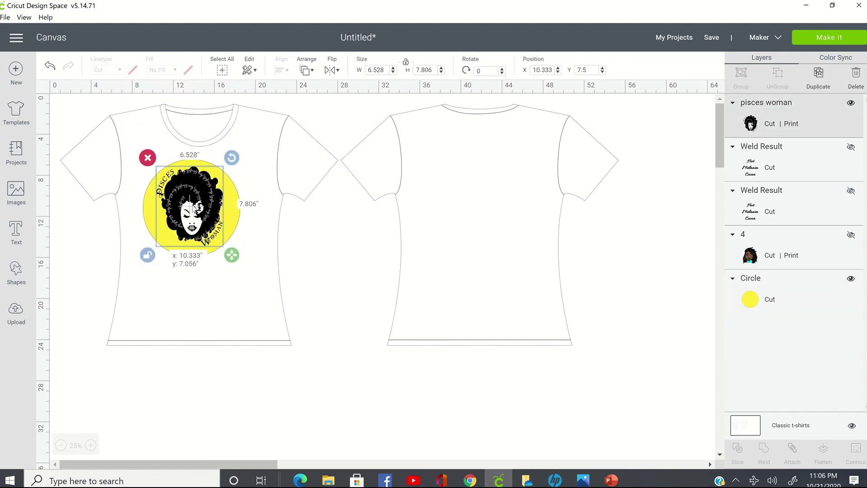
{"action": "left_click", "coordinate": [322, 254]}
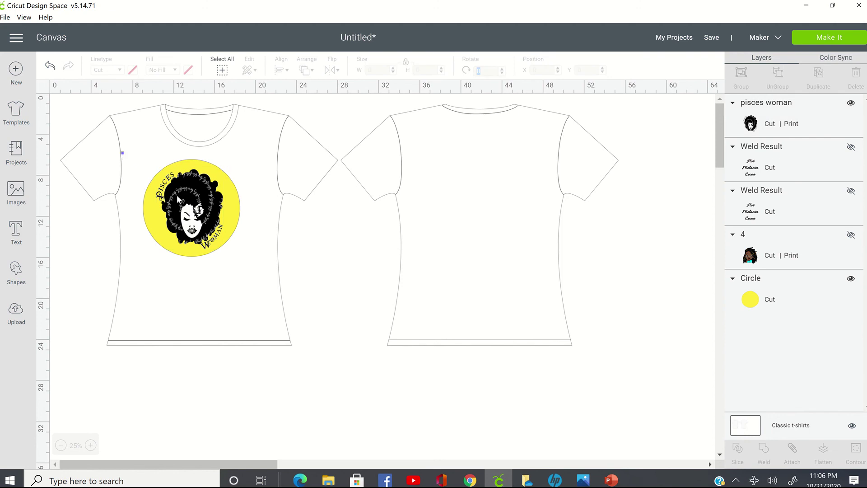
Group the pisces woman image with the yellow circle and flatten them into one printable layer.
{"action": "left_click_drag", "start_coordinate": [122, 153], "coordinate": [272, 267]}
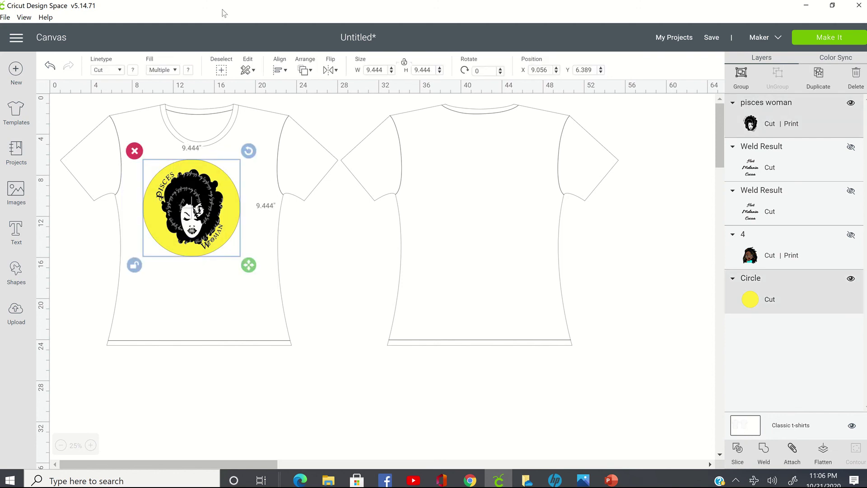
{"action": "left_click", "coordinate": [741, 82]}
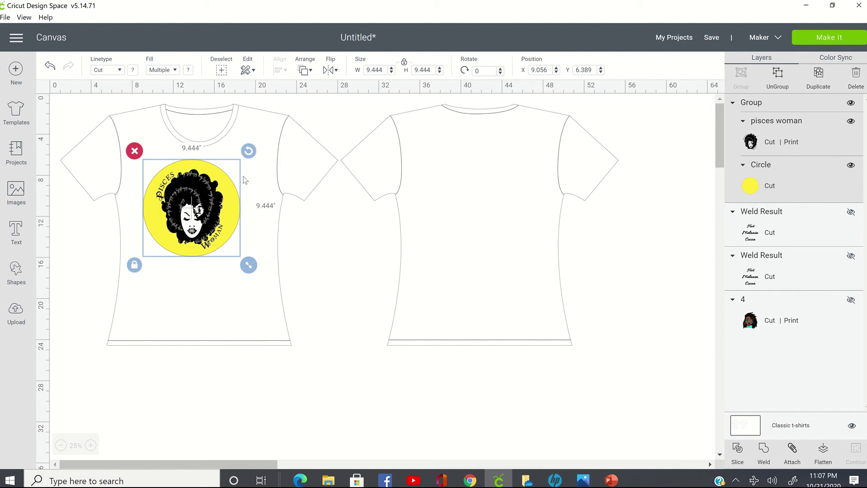
{"action": "left_click", "coordinate": [824, 452]}
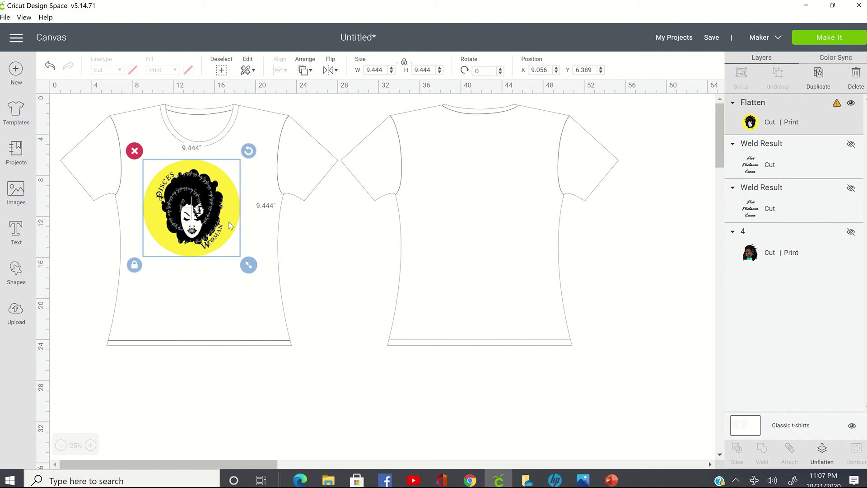
Unlock the flattened design's proportions and set its size to 6.75 inches wide by 9.25 inches high.
{"action": "left_click", "coordinate": [404, 64]}
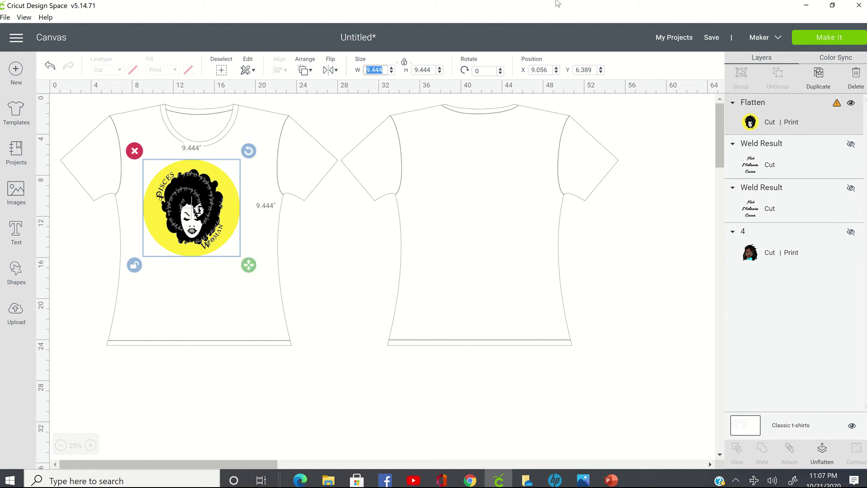
{"action": "type", "text": "6."}
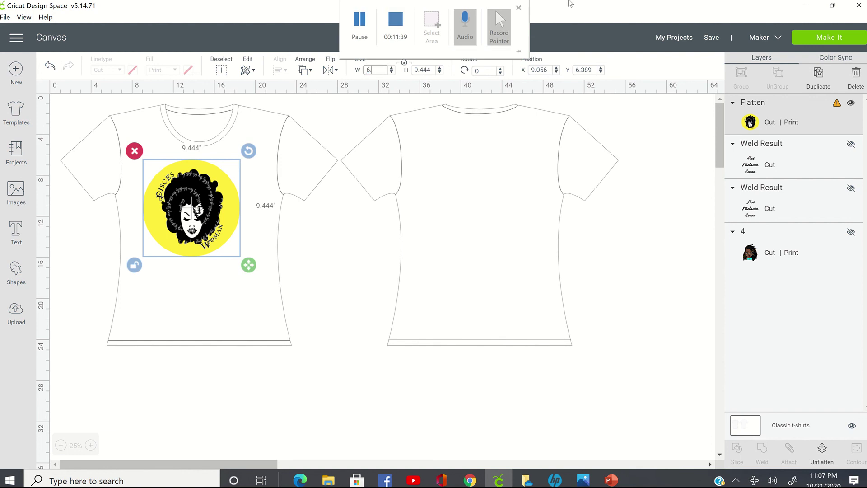
{"action": "type", "text": "75"}
{"action": "key", "text": "Tab"}
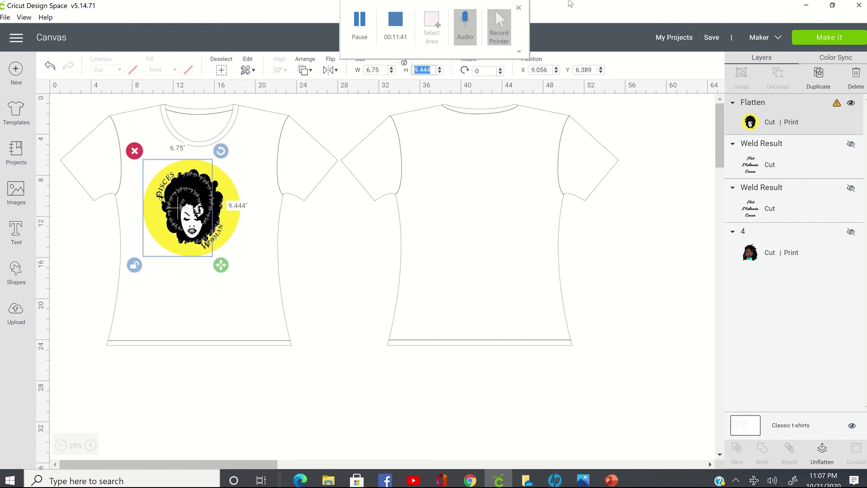
{"action": "type", "text": "9.2"}
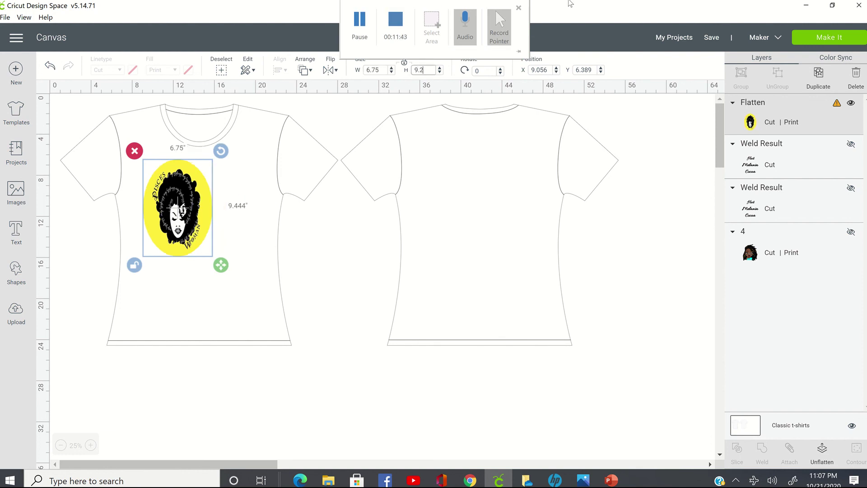
{"action": "type", "text": "5"}
{"action": "key", "text": "Tab"}
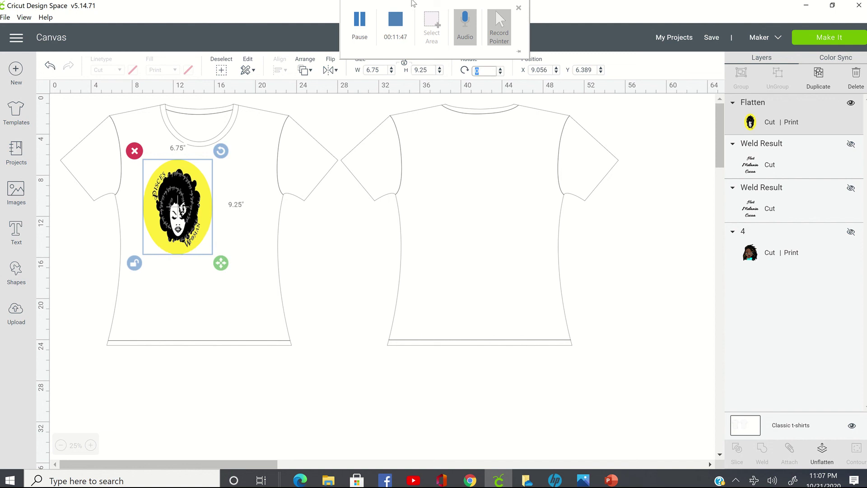
Resize the flattened design freehand to about 6.6 by 6.75 inches, preview it on the mat and return to the canvas.
{"action": "mouse_move", "coordinate": [224, 266]}
{"action": "left_mouse_down"}
{"action": "mouse_move", "coordinate": [225, 241]}
{"action": "mouse_move", "coordinate": [231, 251]}
{"action": "left_mouse_up"}
{"action": "left_click_drag", "start_coordinate": [196, 206], "coordinate": [207, 207]}
{"action": "left_click", "coordinate": [312, 293]}
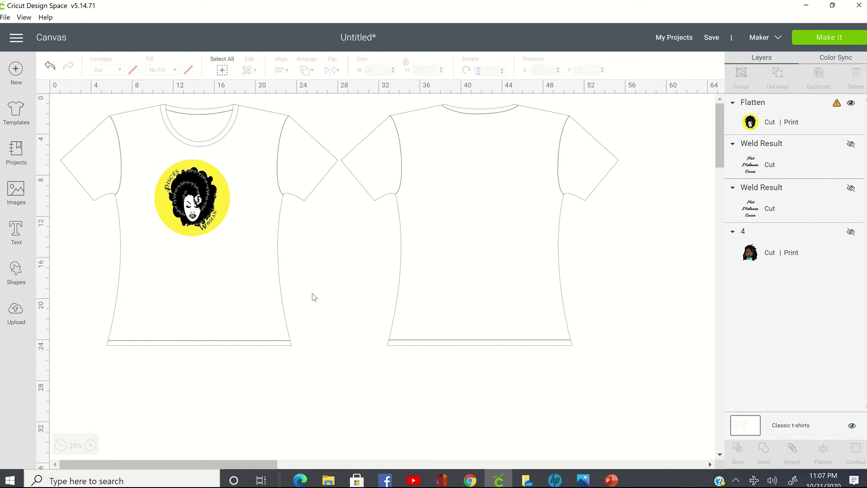
{"action": "left_click", "coordinate": [211, 213]}
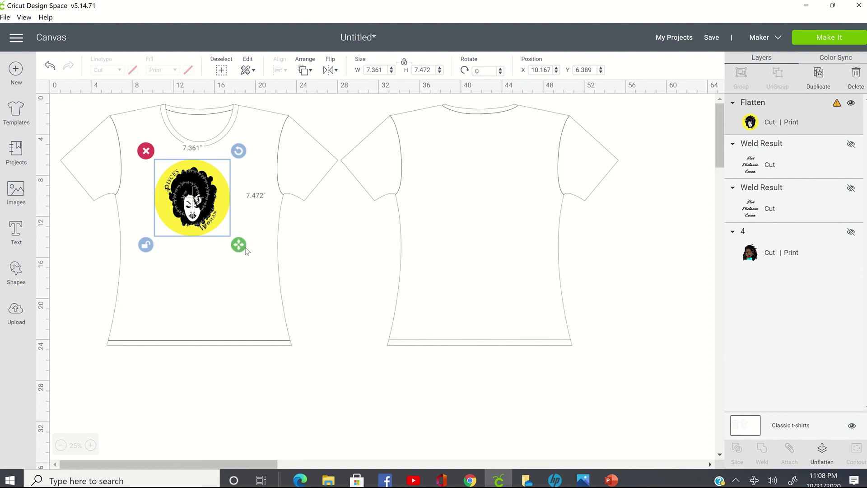
{"action": "left_click_drag", "start_coordinate": [245, 247], "coordinate": [237, 239]}
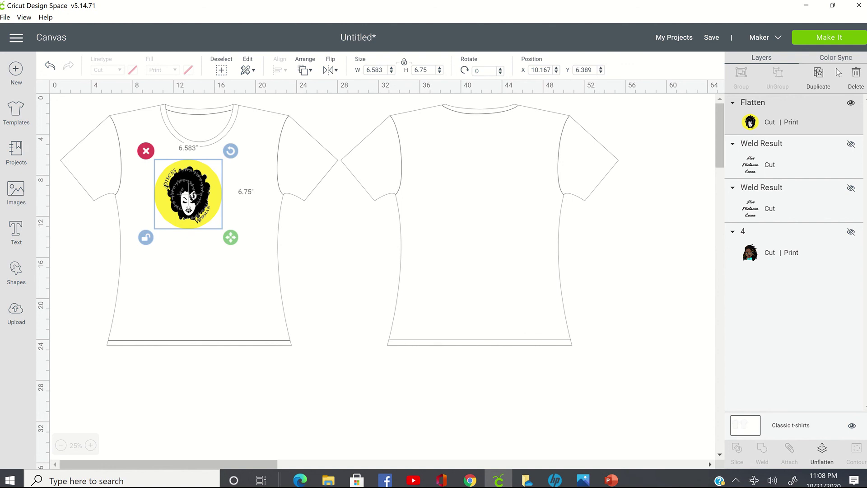
{"action": "left_click", "coordinate": [840, 39]}
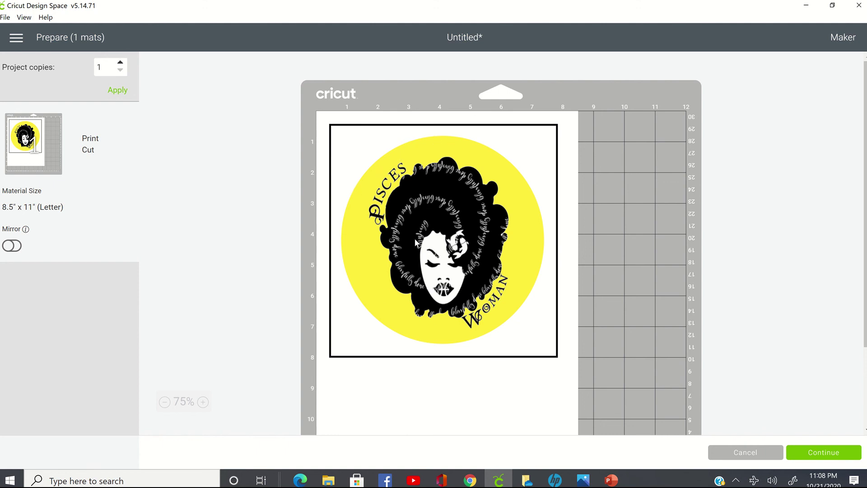
{"action": "left_click", "coordinate": [742, 451]}
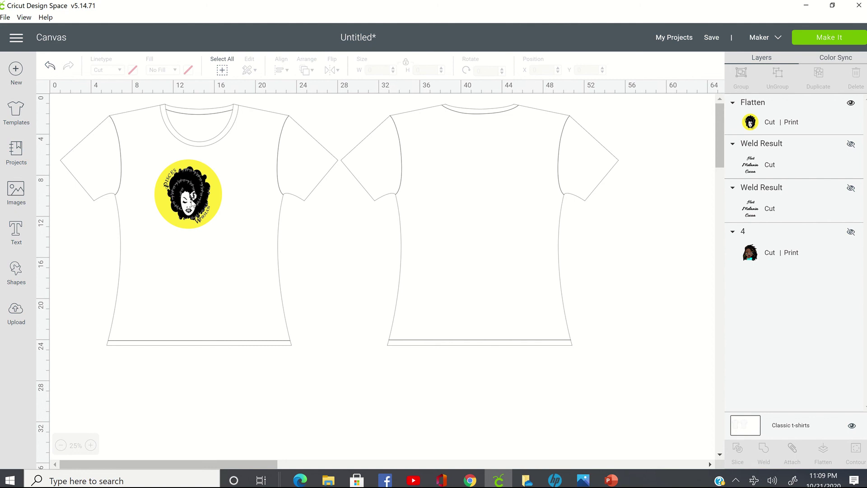
Enlarge the flattened design to about 37.4 by 34.8 inches and move it to about X 9.7 and Y 0 inches.
{"action": "left_click", "coordinate": [194, 198]}
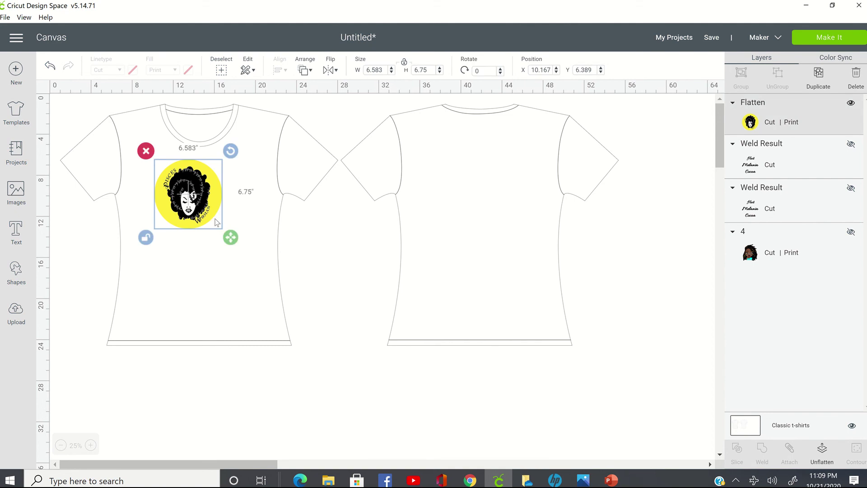
{"action": "left_click_drag", "start_coordinate": [233, 244], "coordinate": [311, 302]}
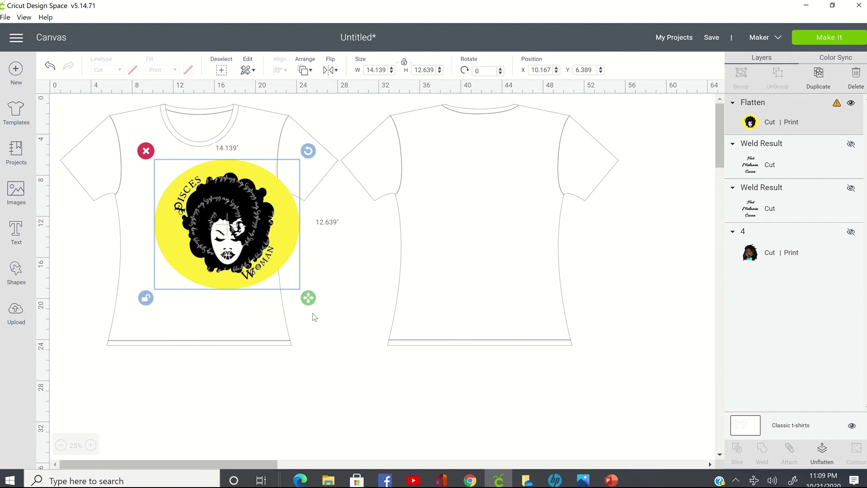
{"action": "left_click_drag", "start_coordinate": [307, 297], "coordinate": [378, 396]}
{"action": "left_click_drag", "start_coordinate": [488, 437], "coordinate": [557, 441]}
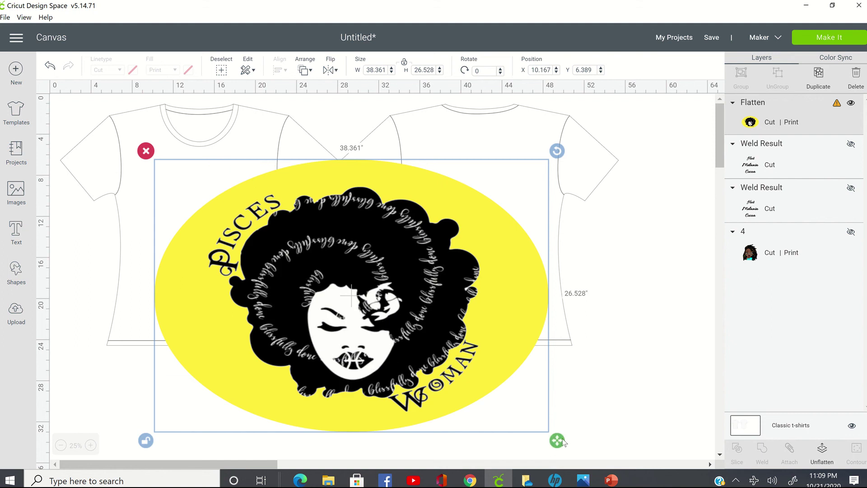
{"action": "left_click_drag", "start_coordinate": [563, 442], "coordinate": [568, 456]}
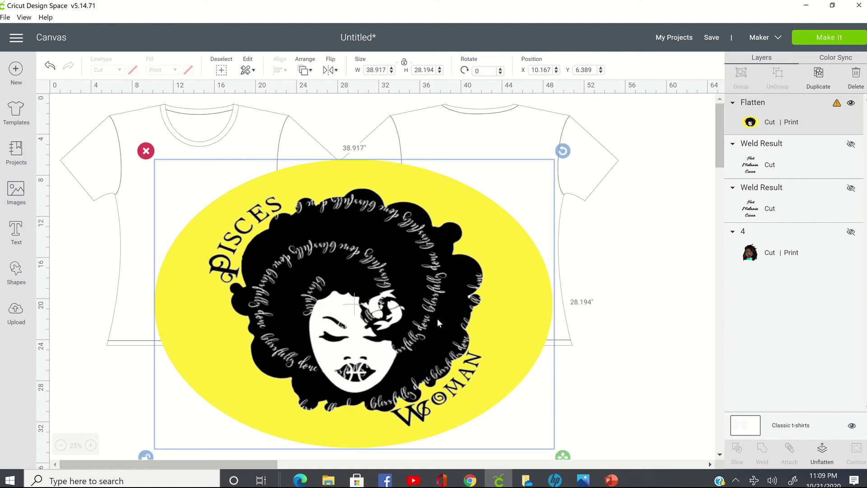
{"action": "left_click_drag", "start_coordinate": [438, 318], "coordinate": [432, 251]}
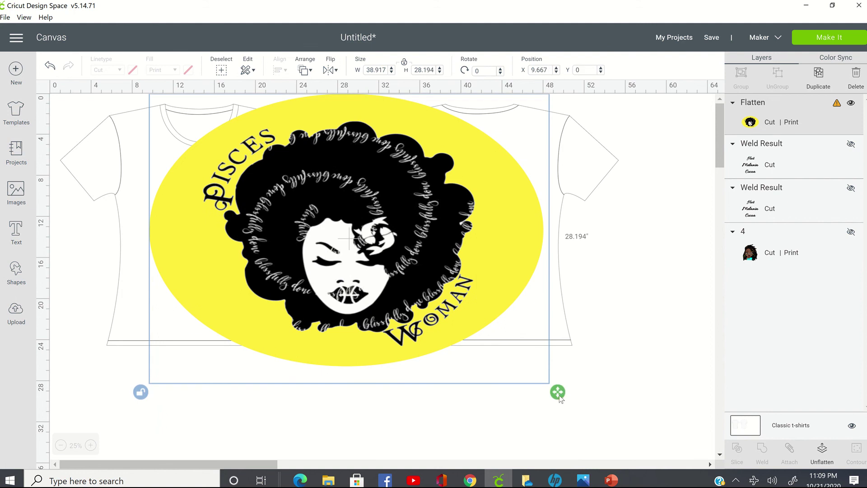
{"action": "left_click_drag", "start_coordinate": [558, 391], "coordinate": [542, 456]}
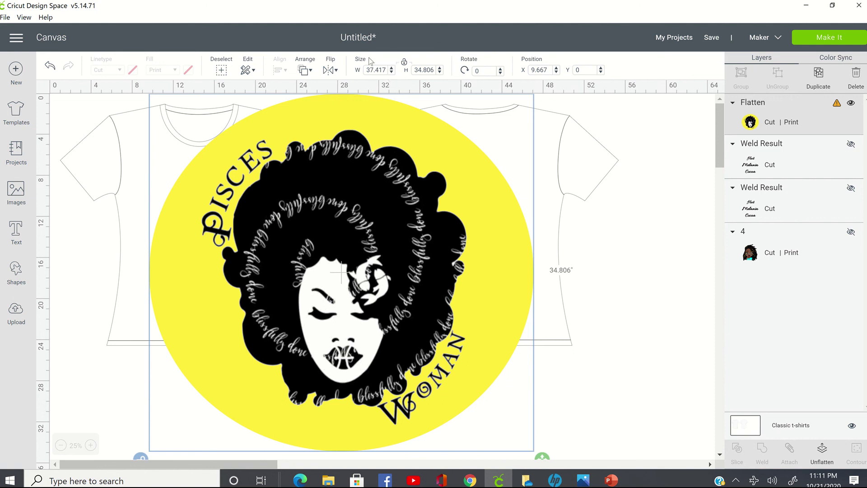
Set the enlarged flattened design's size to 6.75 inches wide by 9.25 inches high.
{"action": "left_click", "coordinate": [376, 70]}
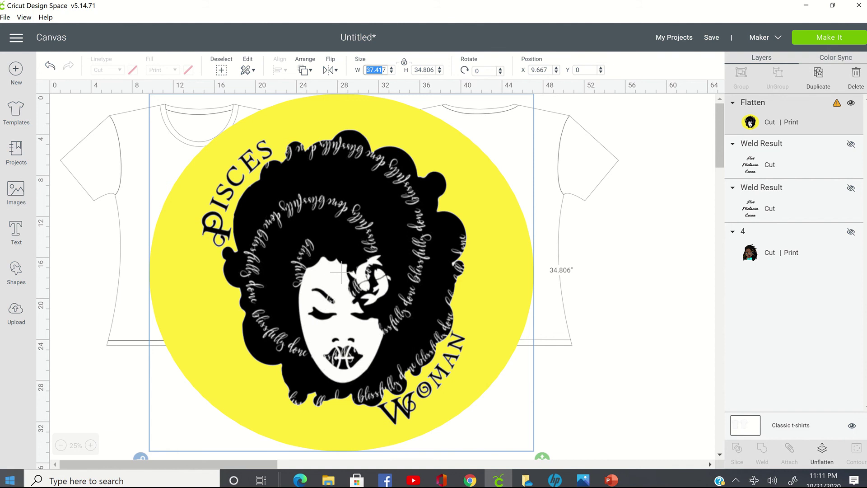
{"action": "type", "text": "7"}
{"action": "key", "text": "BackSpace"}
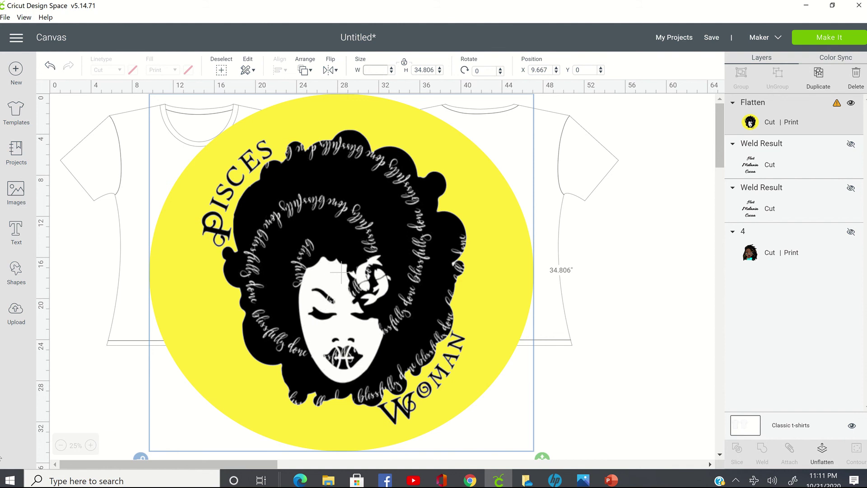
{"action": "type", "text": "6.75"}
{"action": "key", "text": "Tab"}
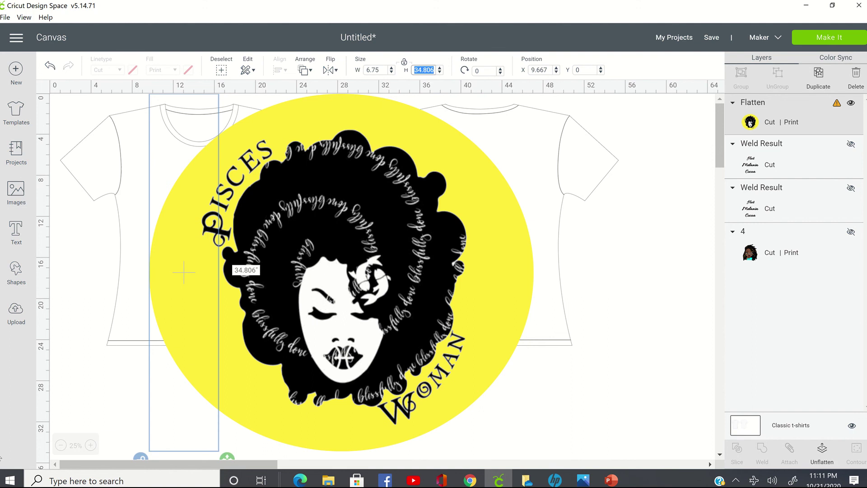
{"action": "type", "text": "9.2"}
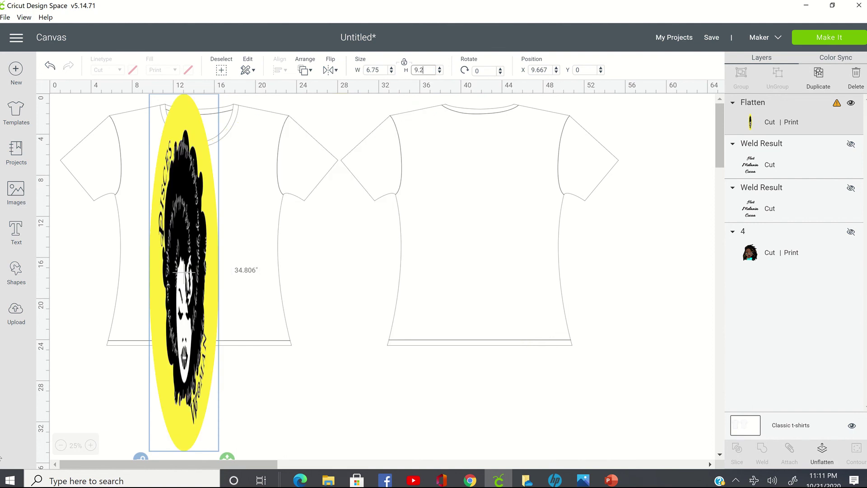
{"action": "type", "text": "5"}
{"action": "key", "text": "Tab"}
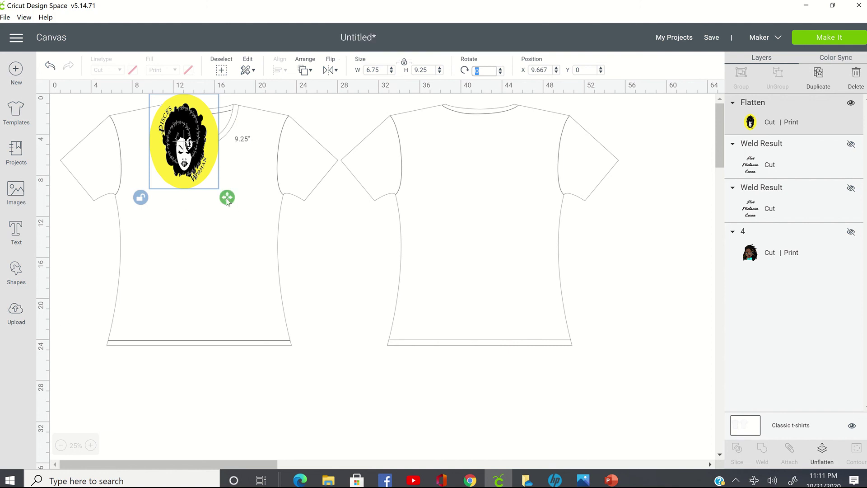
Enlarge the flattened design to about 11.4 by 11.75 inches and try to send the project to mat preparation.
{"action": "left_click_drag", "start_coordinate": [237, 202], "coordinate": [274, 223]}
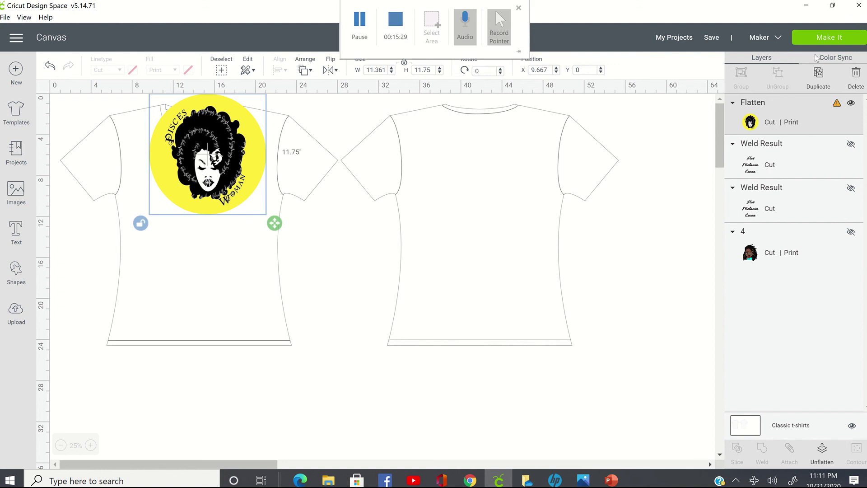
{"action": "left_click", "coordinate": [820, 39]}
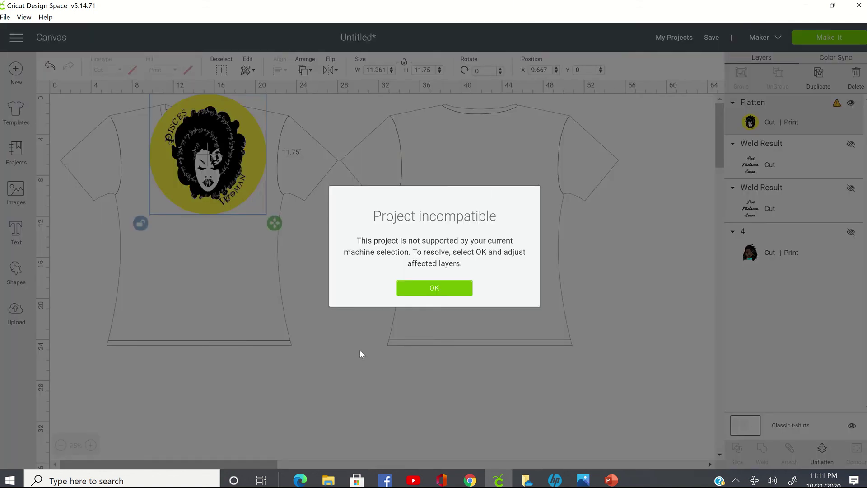
{"action": "left_click", "coordinate": [434, 289]}
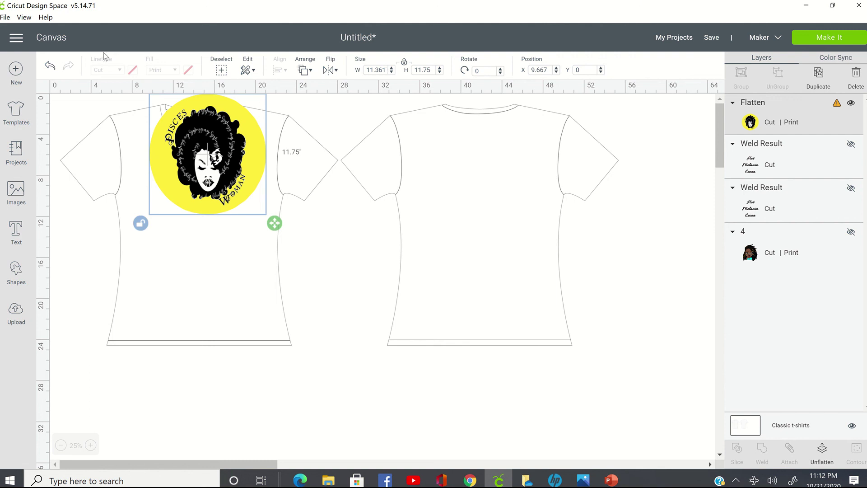
{"action": "mouse_move", "coordinate": [810, 4]}
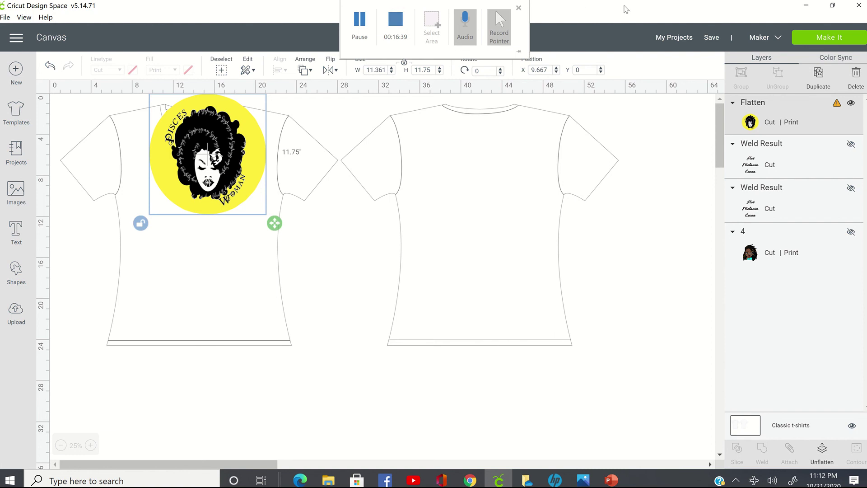